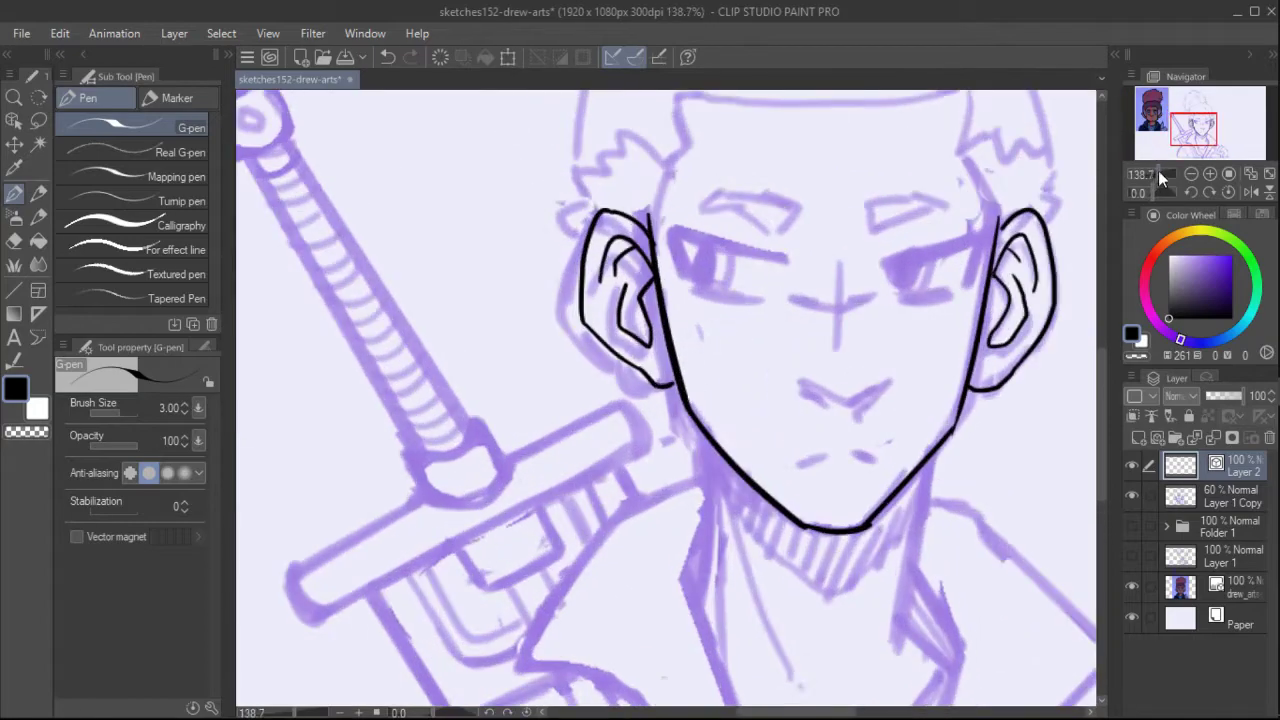
# Ink the nearly straight hairline across the forehead and its angled corners over the purple sketch.
pyautogui.moveTo(605, 385)
pyautogui.mouseDown()
pyautogui.moveTo(623, 237)
pyautogui.moveTo(866, 225)
pyautogui.mouseUp()
pyautogui.hotkey('ctrl', 'z')
pyautogui.moveTo(624, 241); pyautogui.dragTo(920, 234)
pyautogui.moveTo(905, 297); pyautogui.dragTo(918, 233)
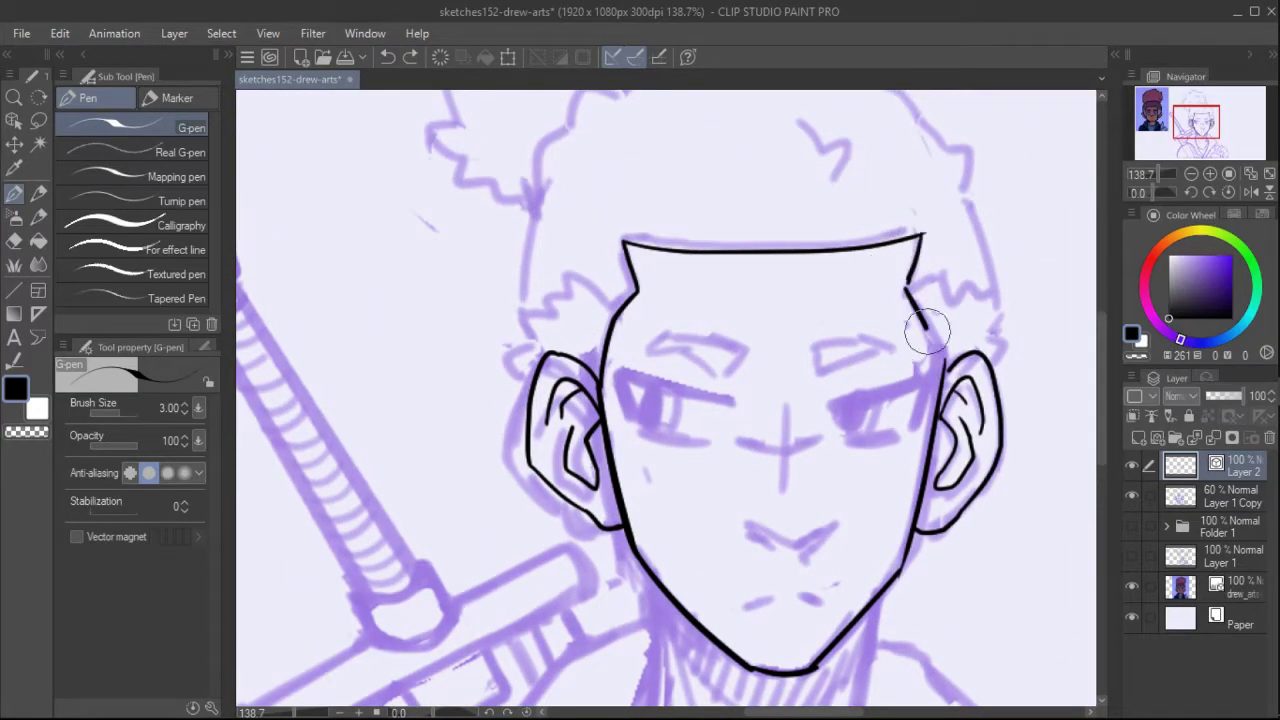
# Ink the remaining temple edge down to the ear and the neck lines below the jaw.
pyautogui.moveTo(907, 283); pyautogui.dragTo(872, 16)
pyautogui.moveTo(843, 330); pyautogui.dragTo(787, 585)
pyautogui.moveTo(617, 322); pyautogui.dragTo(687, 522)
pyautogui.moveTo(878, 255); pyautogui.dragTo(918, 520)
# Ink the jagged sideburns above both ears and the bumpy outer contour of the front hair.
pyautogui.moveTo(520, 300); pyautogui.dragTo(495, 385)
pyautogui.moveTo(600, 300); pyautogui.dragTo(505, 300)
pyautogui.moveTo(503, 315)
pyautogui.mouseDown()
pyautogui.moveTo(598, 311)
pyautogui.moveTo(501, 260)
pyautogui.moveTo(522, 178)
pyautogui.mouseUp()
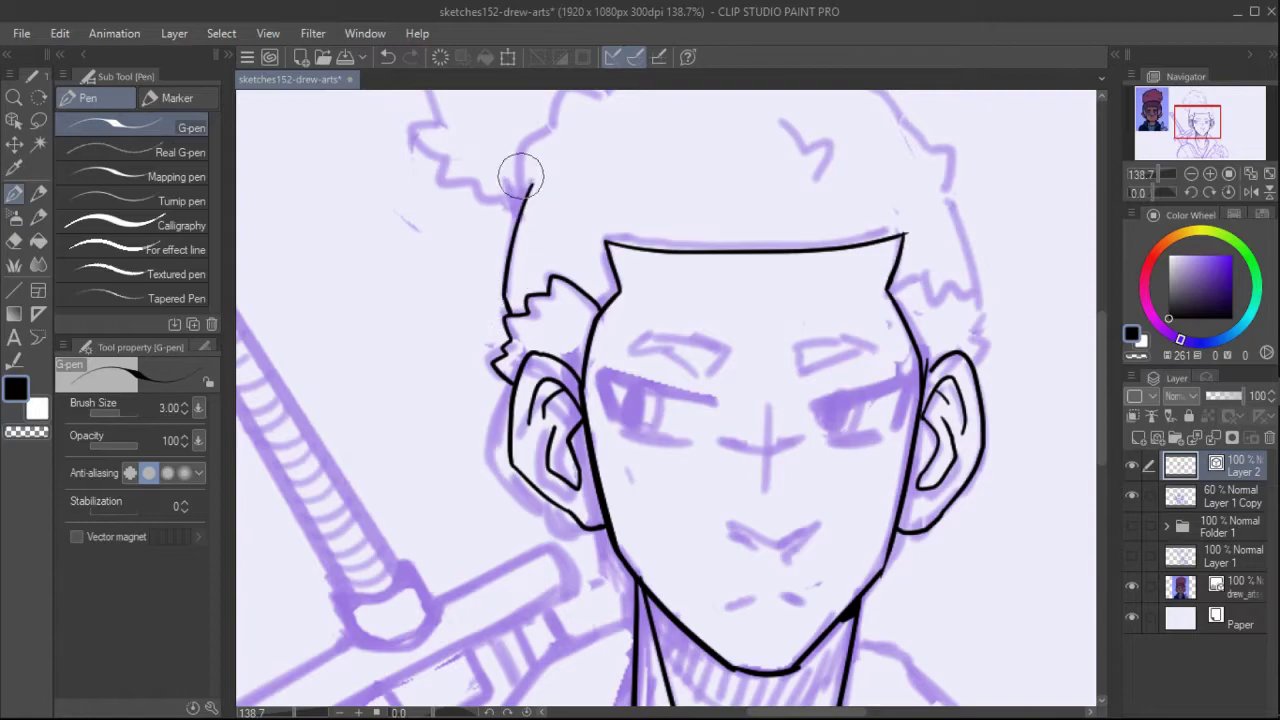
pyautogui.scroll(5, 493, 160)
pyautogui.moveTo(514, 329)
pyautogui.mouseDown()
pyautogui.moveTo(634, 251)
pyautogui.moveTo(818, 262)
pyautogui.moveTo(965, 370)
pyautogui.mouseUp()
pyautogui.scroll(-5, 965, 370)
pyautogui.moveTo(835, 200); pyautogui.dragTo(857, 327)
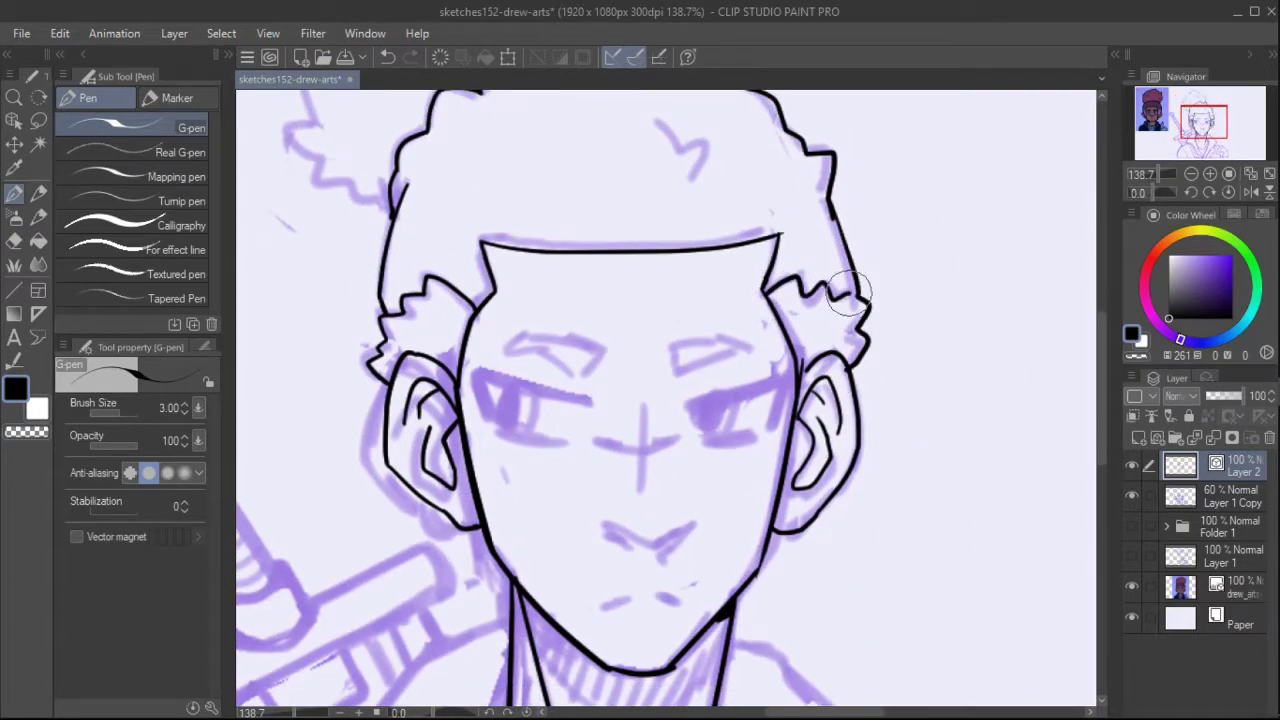
# Add short zigzag curl marks inside the front hair.
pyautogui.hotkey('ctrl', '0')
pyautogui.scroll(5, 1155, 174)
pyautogui.moveTo(770, 185); pyautogui.dragTo(775, 240)
pyautogui.moveTo(903, 297); pyautogui.dragTo(1088, 403)
pyautogui.moveTo(655, 368); pyautogui.dragTo(656, 395)
pyautogui.hotkey('ctrl', '0')
# Ink the spiky outline of the hair bun and add small curl marks inside it.
pyautogui.scroll(5, 1152, 174)
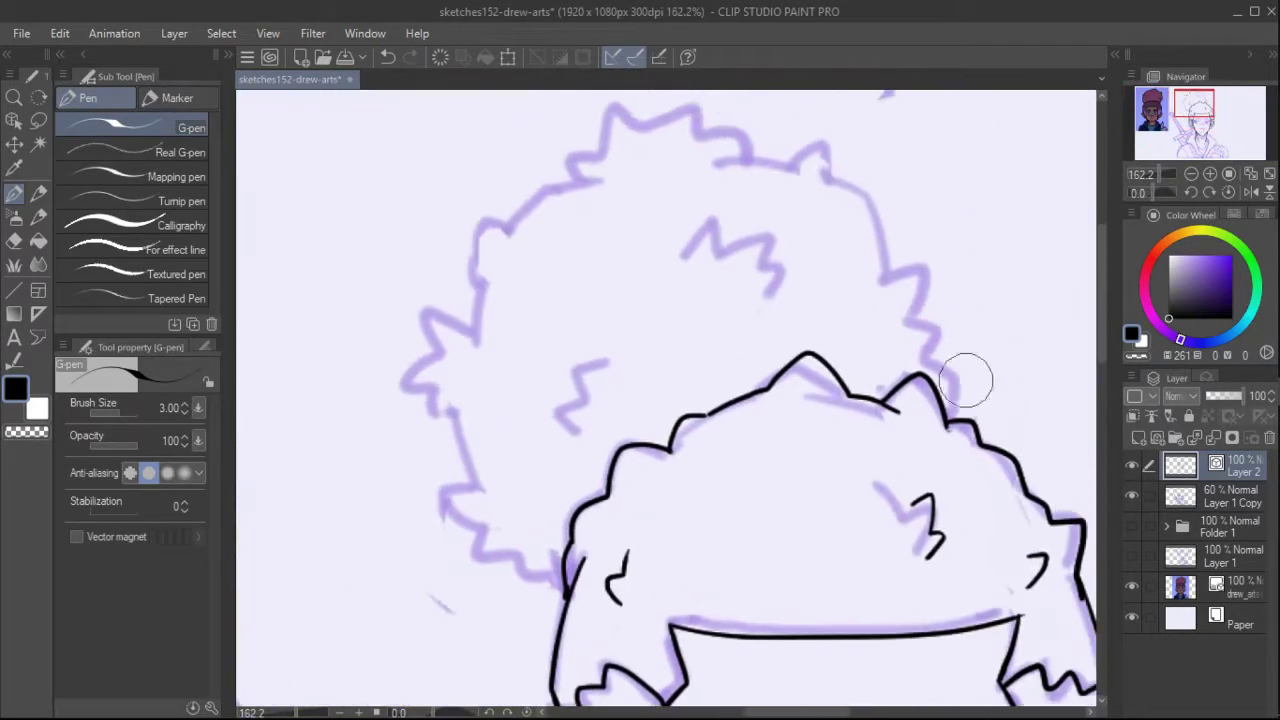
pyautogui.moveTo(746, 168)
pyautogui.mouseDown()
pyautogui.moveTo(600, 137)
pyautogui.moveTo(560, 180)
pyautogui.mouseUp()
pyautogui.moveTo(551, 192); pyautogui.dragTo(756, 172)
pyautogui.moveTo(635, 292)
pyautogui.mouseDown()
pyautogui.moveTo(637, 370)
pyautogui.moveTo(621, 387)
pyautogui.moveTo(699, 384)
pyautogui.moveTo(785, 455)
pyautogui.mouseUp()
pyautogui.hotkey('ctrl', '0')
pyautogui.scroll(4, 1160, 97)
# Ink the slanted upper eyelids with their outer edges and a short lower lid stroke, following the sketch.
pyautogui.moveTo(1160, 97); pyautogui.dragTo(1173, 100)
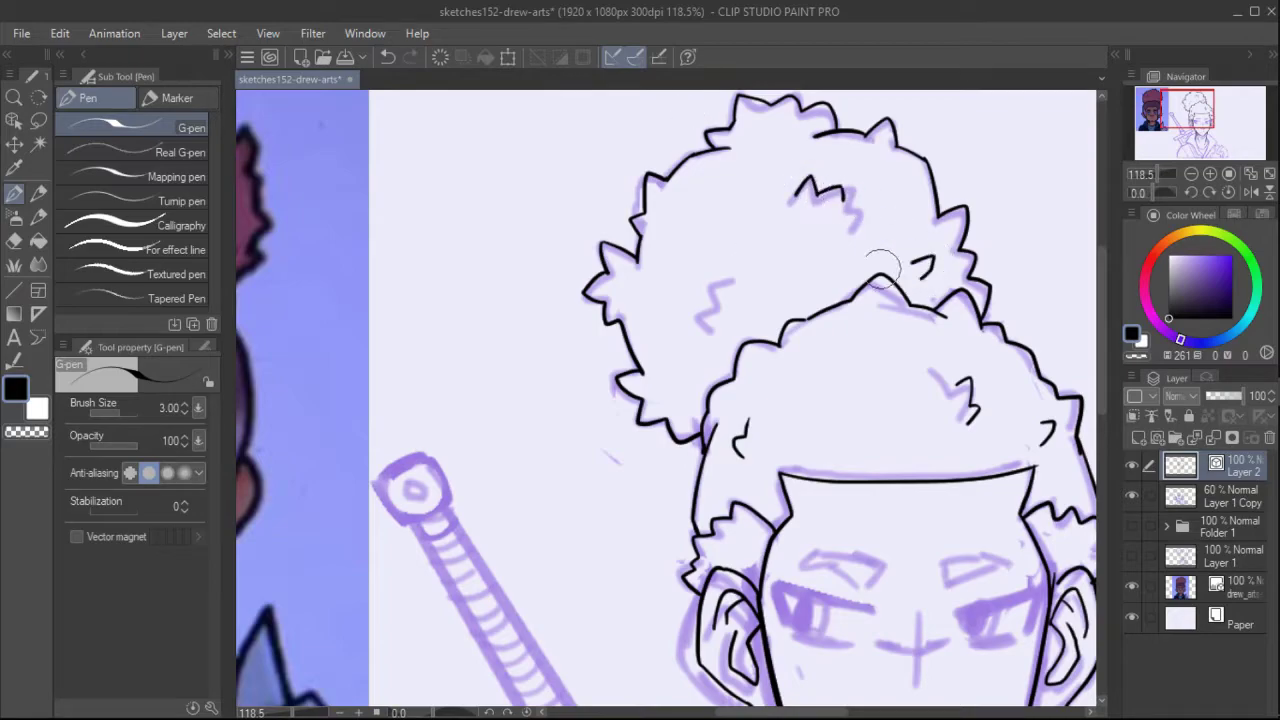
pyautogui.scroll(-2, 1160, 150)
pyautogui.moveTo(1165, 125)
pyautogui.mouseDown()
pyautogui.moveTo(1173, 145)
pyautogui.moveTo(1180, 128)
pyautogui.mouseUp()
pyautogui.scroll(-1, 1155, 175)
pyautogui.scroll(4, 1155, 175)
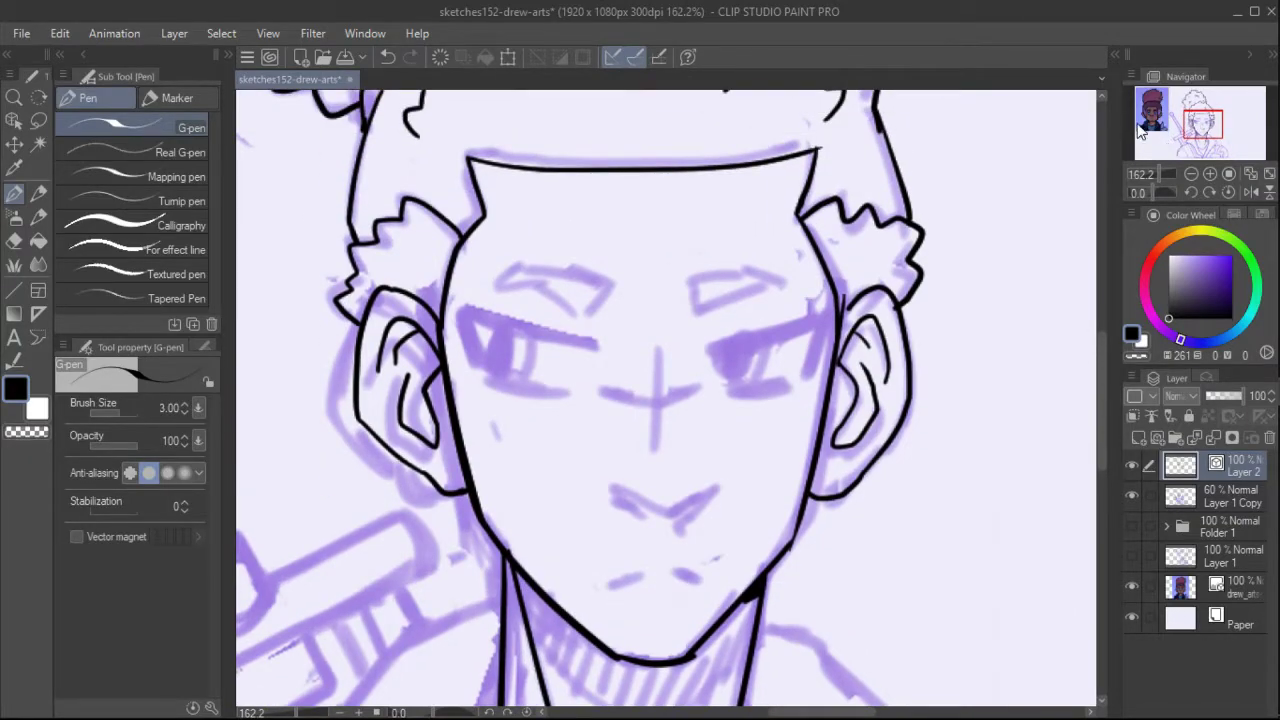
pyautogui.scroll(1, 1172, 180)
pyautogui.moveTo(712, 342)
pyautogui.mouseDown()
pyautogui.moveTo(843, 308)
pyautogui.moveTo(828, 378)
pyautogui.mouseUp()
pyautogui.moveTo(752, 406); pyautogui.dragTo(808, 397)
pyautogui.moveTo(436, 292)
pyautogui.mouseDown()
pyautogui.moveTo(568, 334)
pyautogui.moveTo(459, 374)
pyautogui.mouseUp()
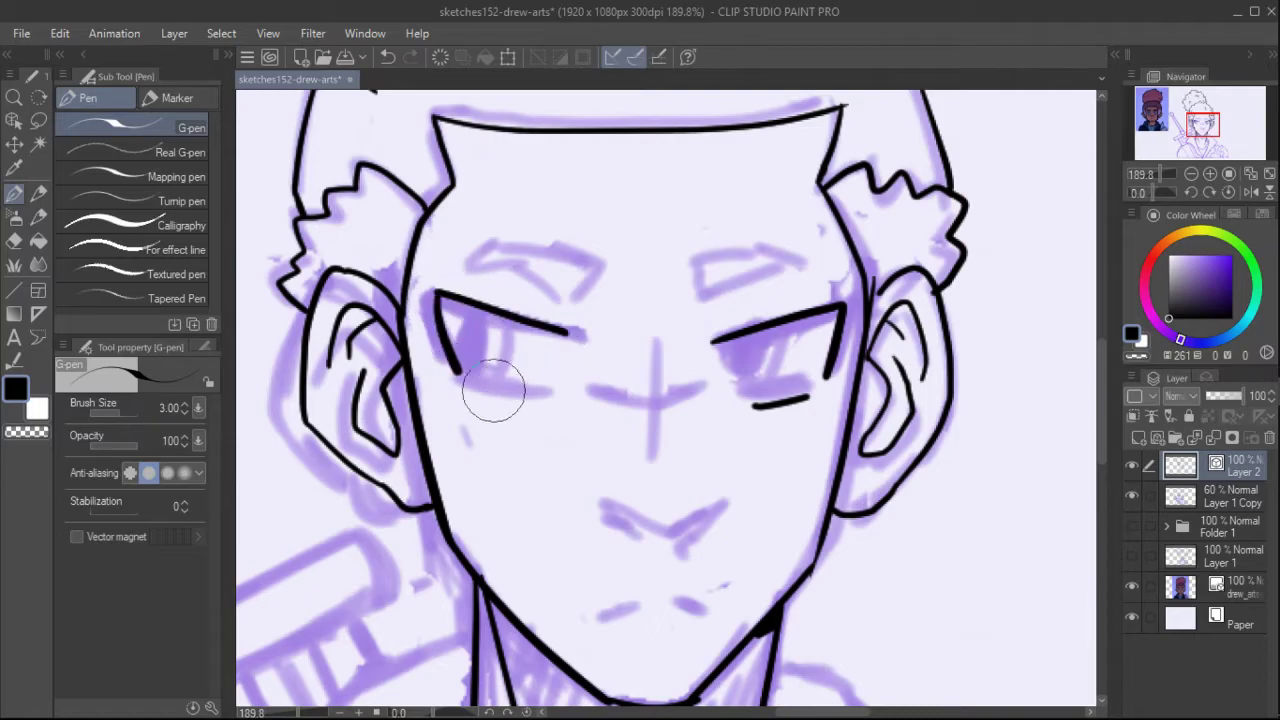
# Ink the eyebrows, the pointed nose and the two short mouth strokes over the sketch.
pyautogui.scroll(2, 1160, 172)
pyautogui.moveTo(650, 357)
pyautogui.mouseDown()
pyautogui.moveTo(686, 378)
pyautogui.moveTo(780, 352)
pyautogui.mouseUp()
pyautogui.moveTo(778, 357); pyautogui.dragTo(740, 412)
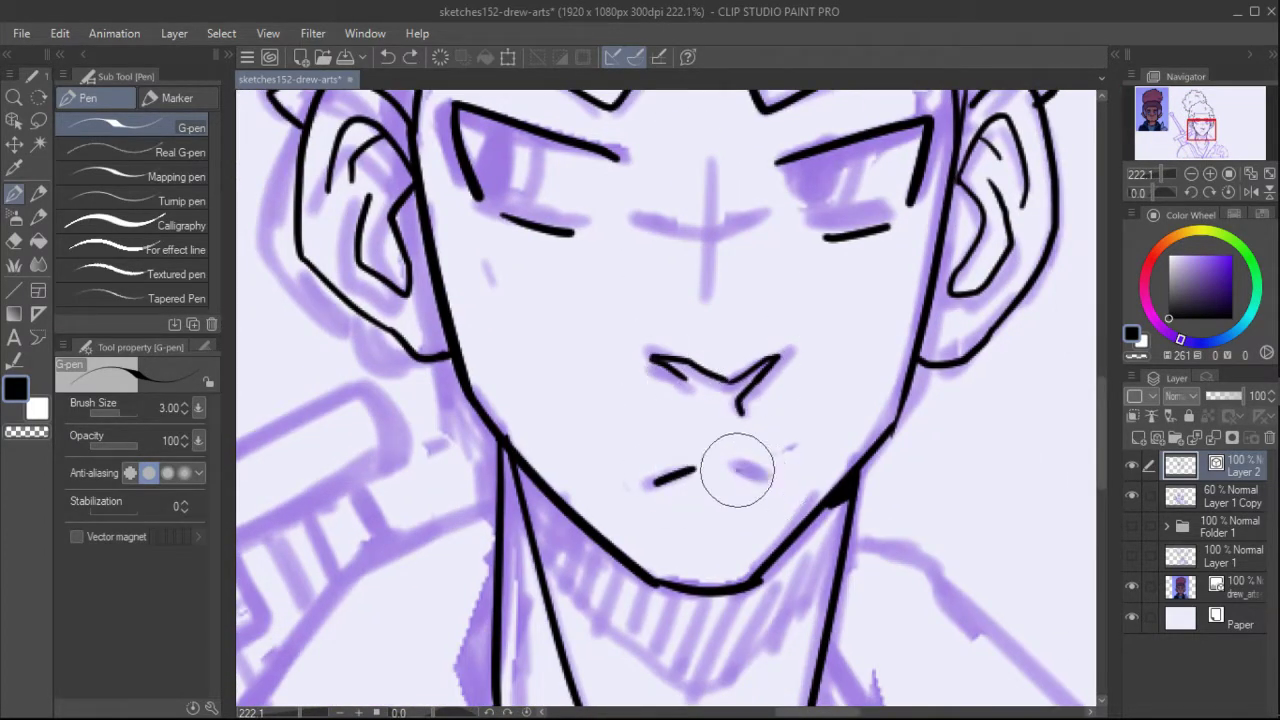
pyautogui.moveTo(737, 467); pyautogui.dragTo(775, 483)
# Draw both pupils as solid black ovals beneath the upper eyelids.
pyautogui.scroll(-3, 1154, 177)
pyautogui.scroll(4, 1154, 177)
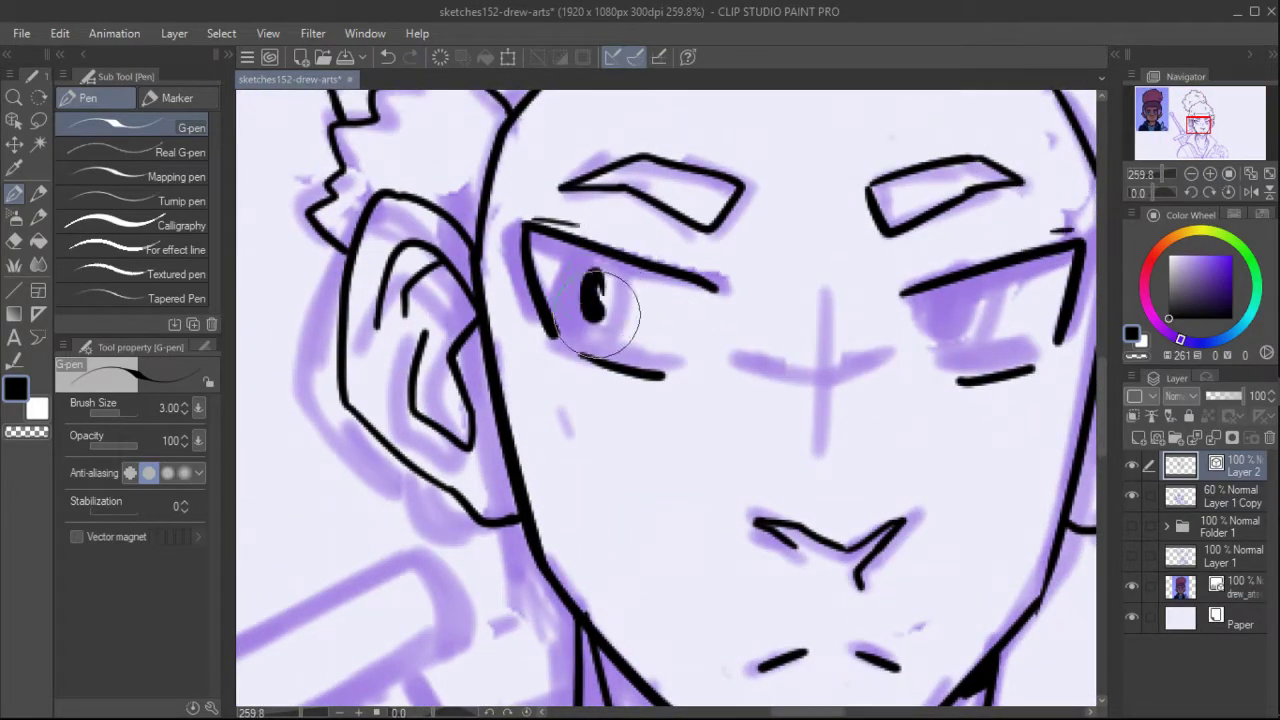
pyautogui.moveTo(597, 275); pyautogui.dragTo(602, 292)
pyautogui.scroll(-4, 1151, 175)
pyautogui.scroll(3, 1151, 175)
pyautogui.moveTo(895, 318); pyautogui.dragTo(908, 342)
# Fill the line art with flat colors: reddish-brown hair, brown skin, blue coat, gray-brown metal and a navy sword grip.
pyautogui.press('g')
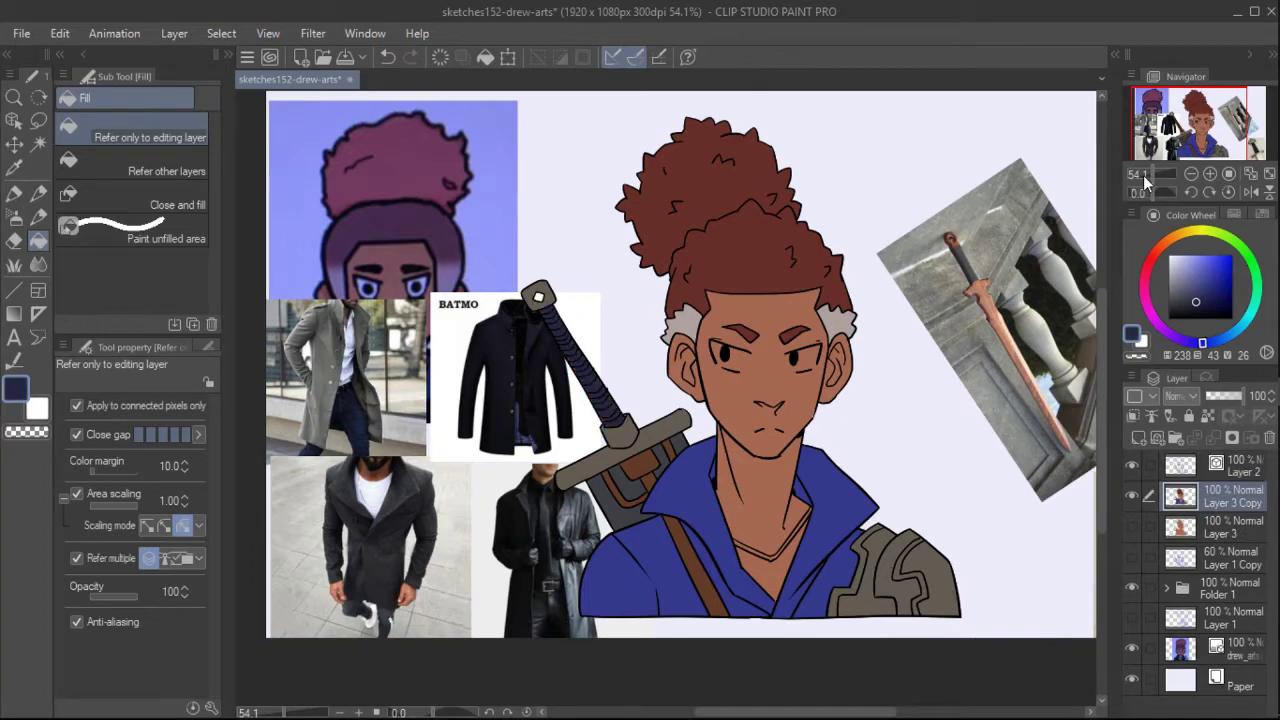
pyautogui.scroll(3, 1205, 145)
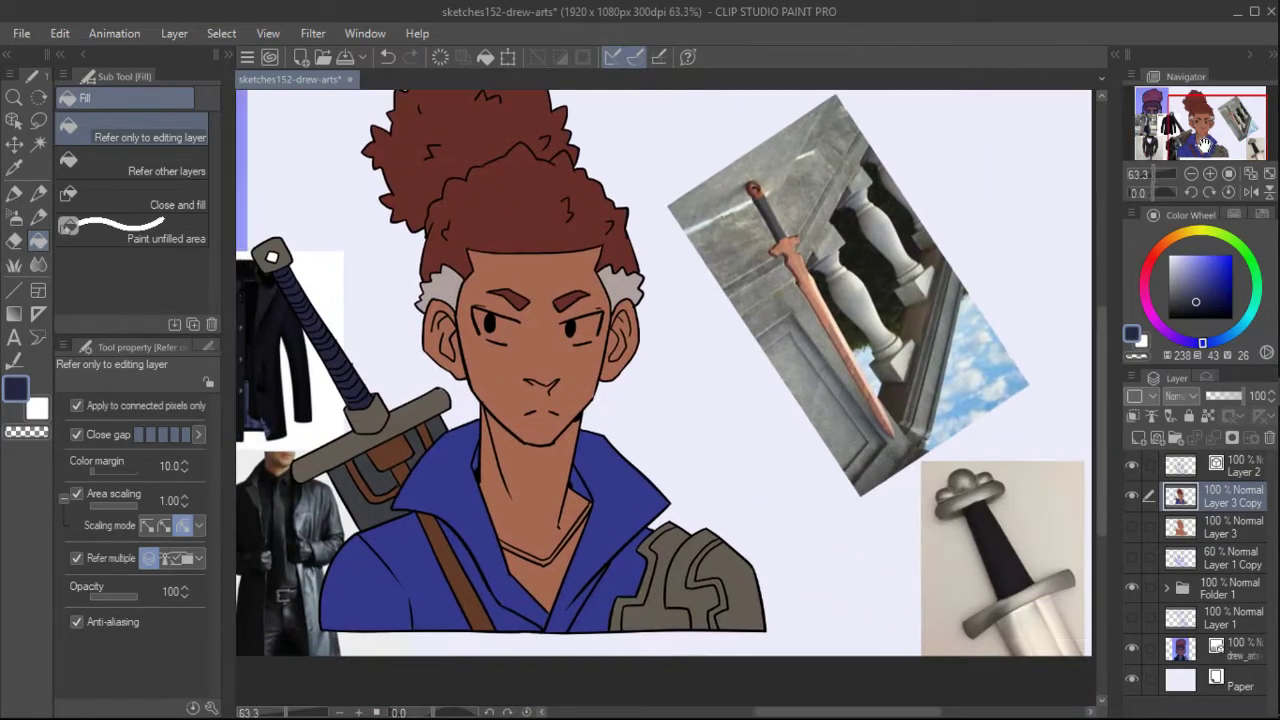
pyautogui.scroll(4, 1205, 145)
# Paint the whites of both eyes with the Fill-in mono pen at size 1.31, tidying their edges with the skin color.
pyautogui.press('p')
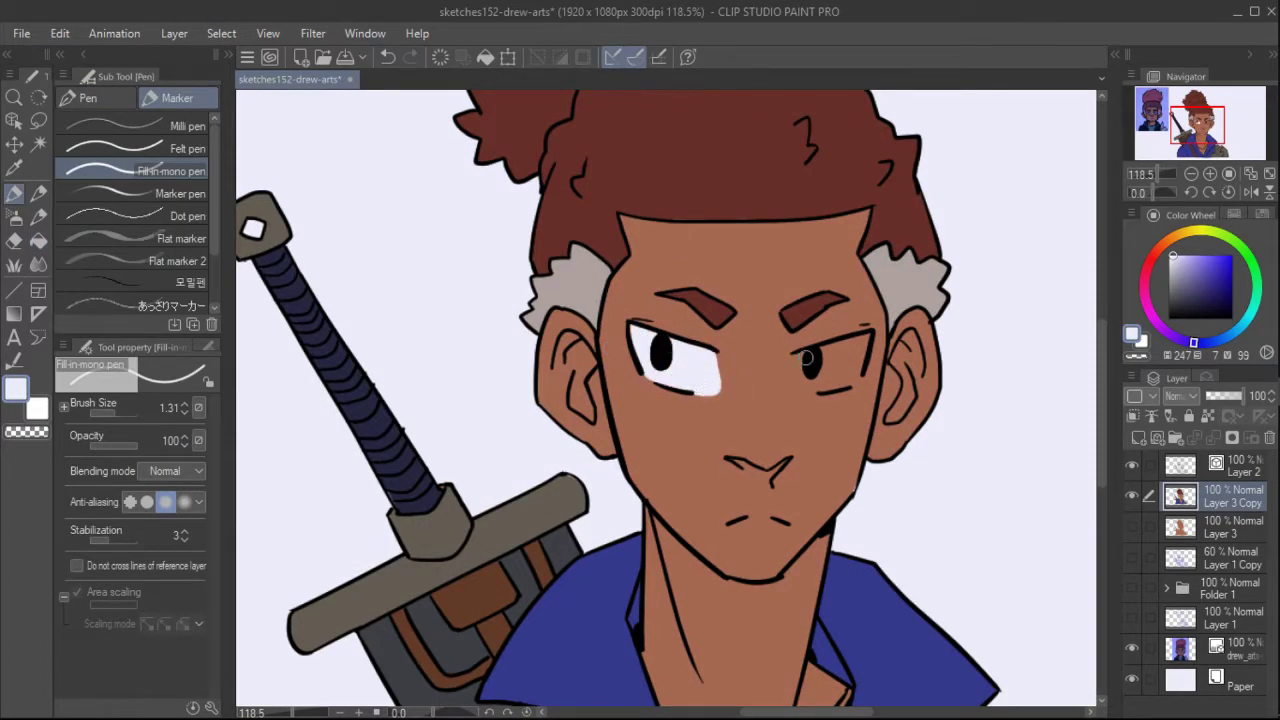
pyautogui.rightClick(835, 421)
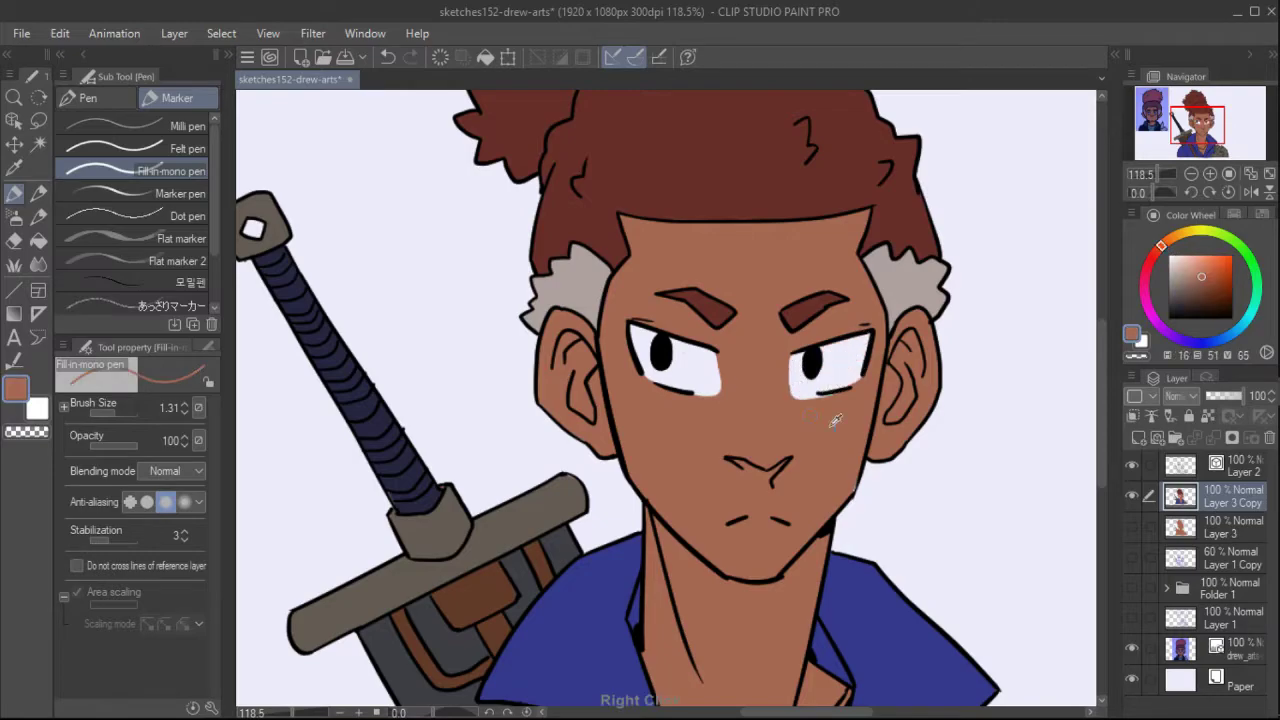
pyautogui.rightClick(792, 375)
pyautogui.scroll(-3, 1167, 145)
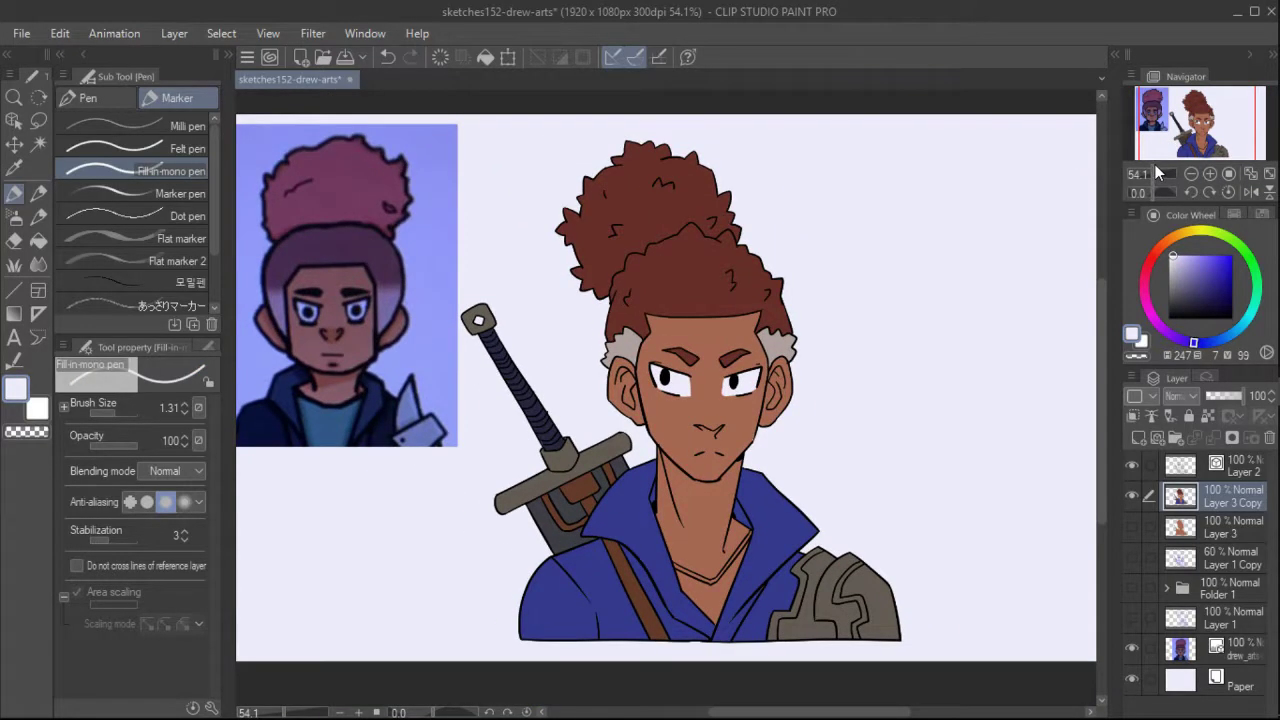
# Fill the undershirt between the coat collars with muted blue, hue 217, saturation 47, brightness 68.
pyautogui.scroll(3, 1157, 173)
pyautogui.press('g')
pyautogui.scroll(-3, 1128, 103)
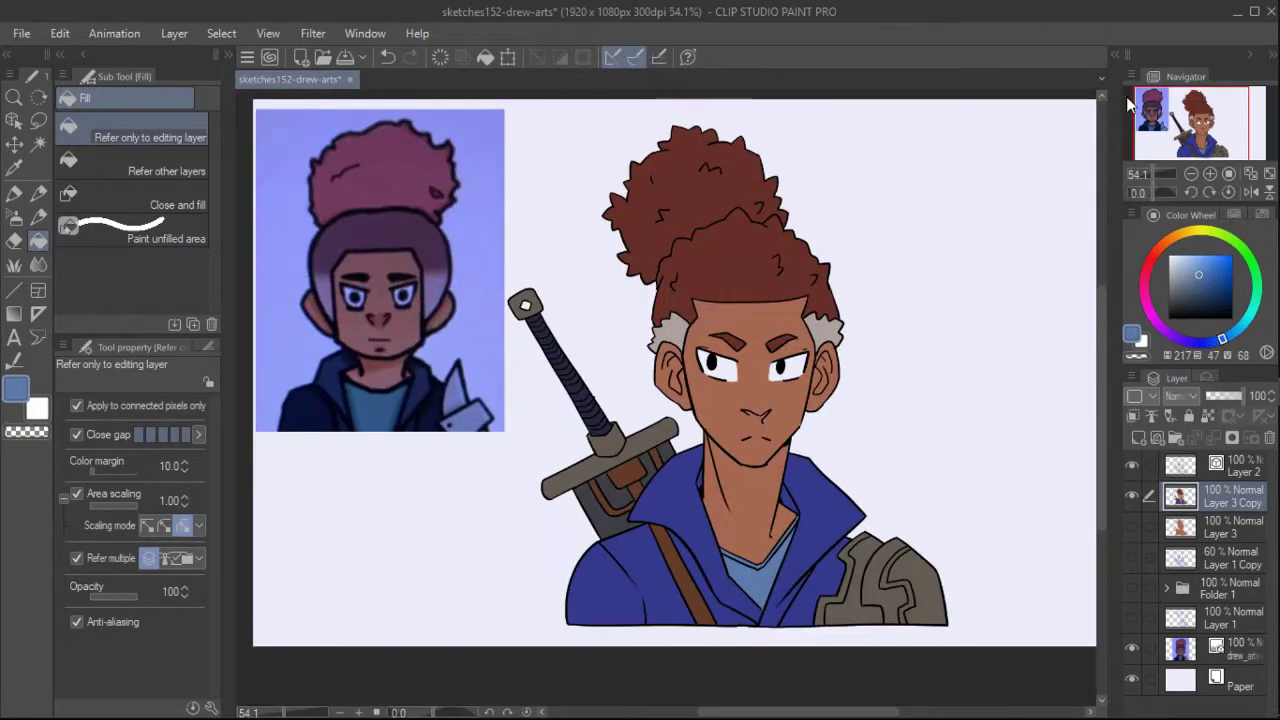
# Add a new Overlay layer above the line art and select the whole character silhouette.
pyautogui.scroll(1, 1157, 179)
pyautogui.click(1133, 477)
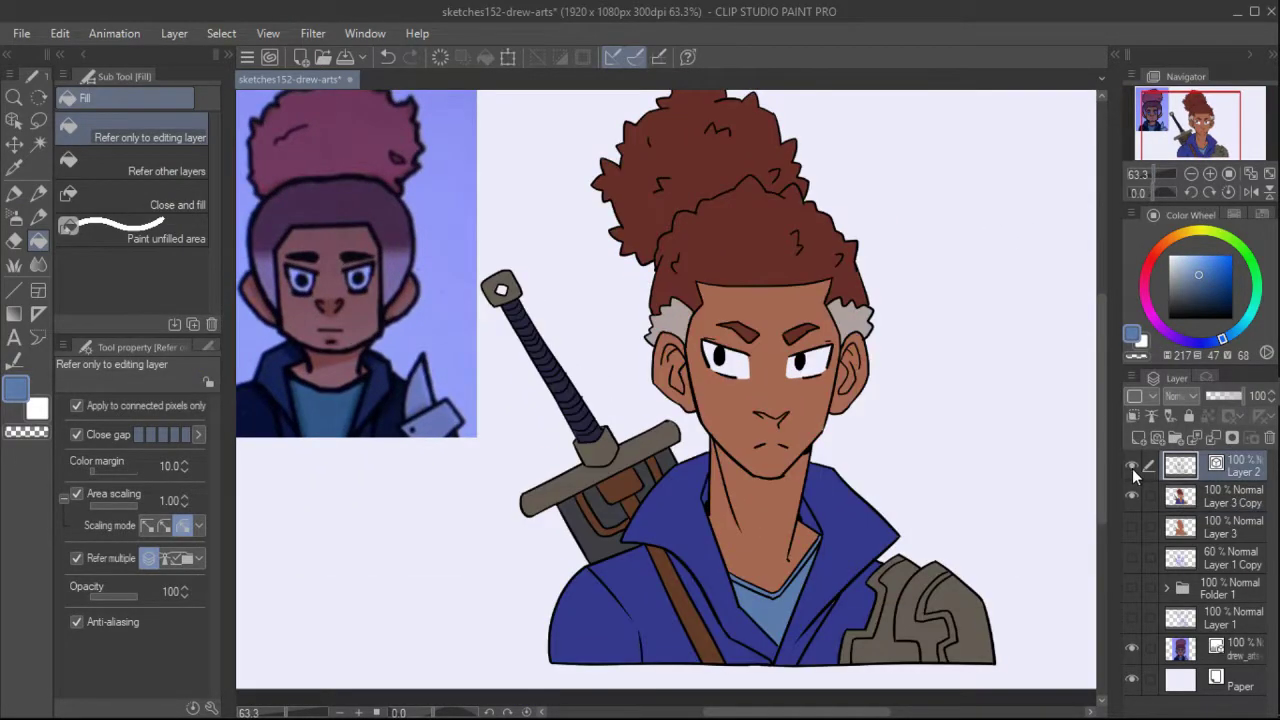
pyautogui.hotkey('ctrl', 'shift', 'n')
pyautogui.press('w')
pyautogui.click(857, 428)
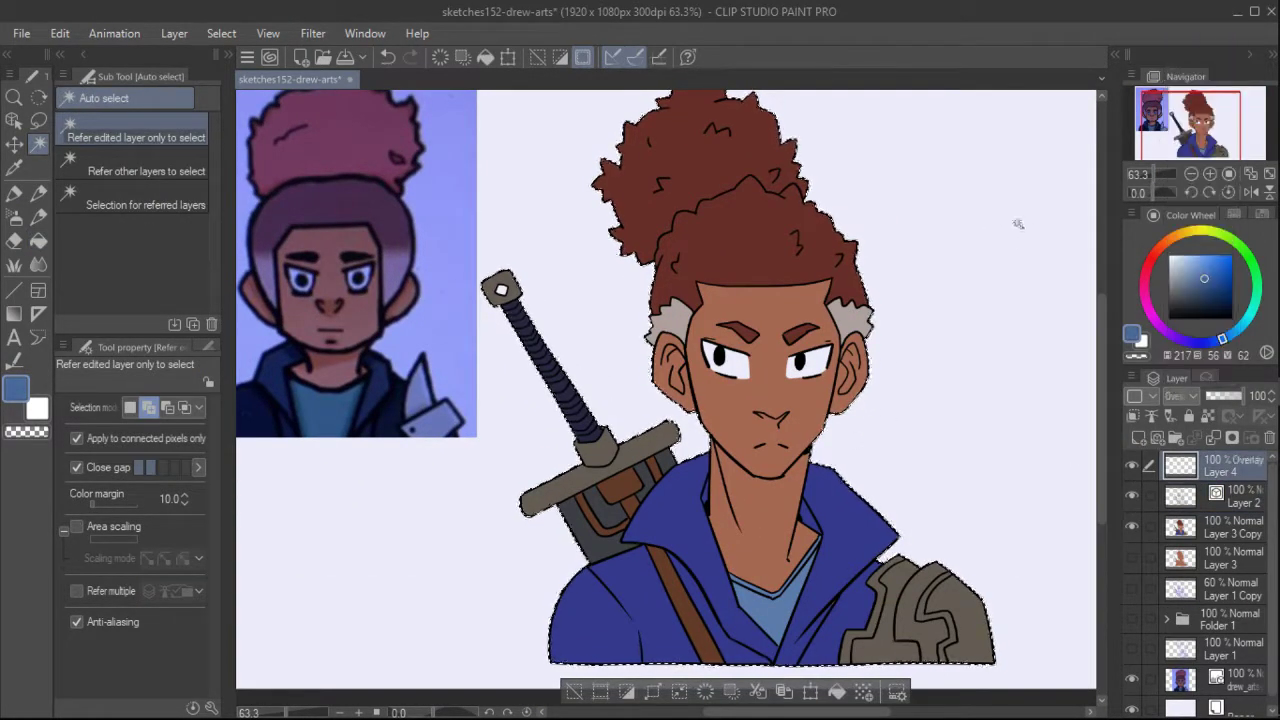
# Fill the selected silhouette with blue, hue 217, saturation 57, brightness 74, on the Overlay layer and compare it with the unfilled version.
pyautogui.press('g')
pyautogui.click(572, 483)
pyautogui.scroll(-1, 1157, 185)
pyautogui.hotkey('ctrl', 'z')
pyautogui.hotkey('ctrl', 'y')
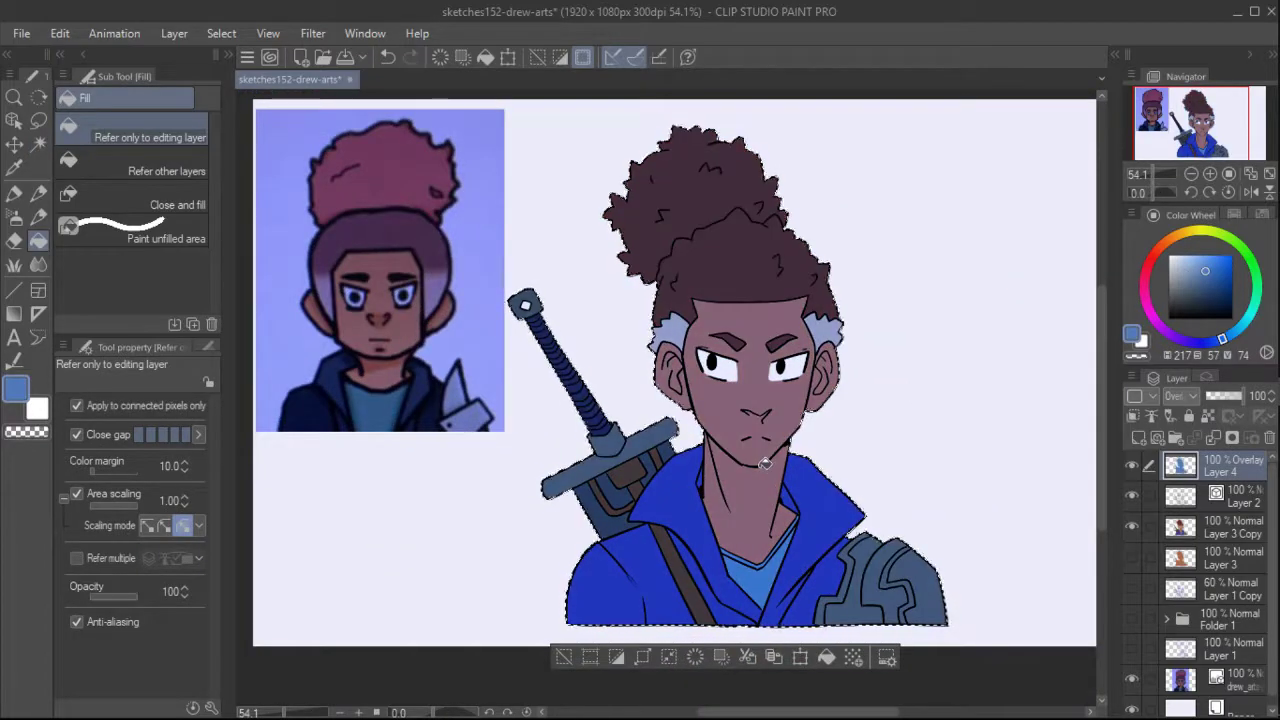
# Try erasing a lit area from the overlay shading on the character.
pyautogui.press('p')
pyautogui.scroll(2, 1157, 185)
pyautogui.press('e')
pyautogui.moveTo(600, 298); pyautogui.dragTo(626, 460)
pyautogui.hotkey('ctrl', 'z')
pyautogui.hotkey('ctrl', 'y')
# Refill the selected silhouette on the Overlay layer with dark blue, hue 217, saturation 57, brightness 39.
pyautogui.press('g')
pyautogui.scroll(-2, 1126, 189)
pyautogui.hotkey('ctrl', 'z')
pyautogui.hotkey('ctrl', 'y')
pyautogui.scroll(3, 1155, 170)
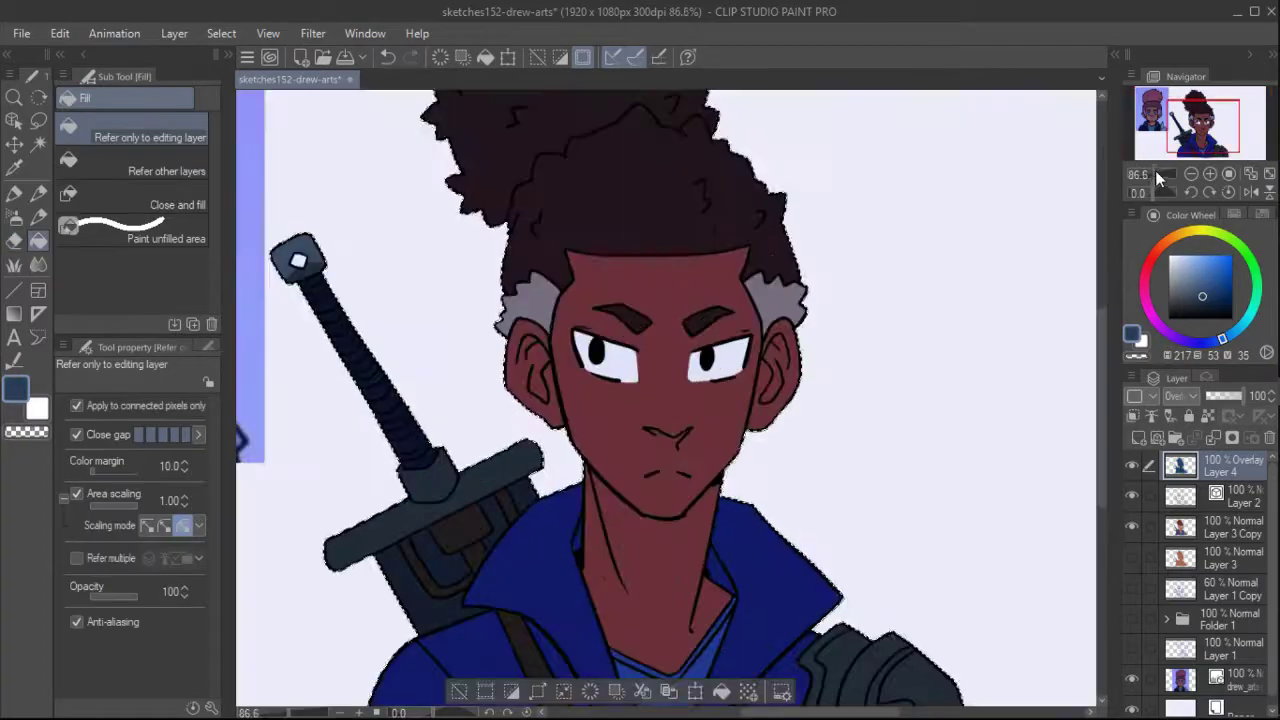
pyautogui.click(1207, 281)
pyautogui.click(1205, 293)
pyautogui.scroll(-3, 1157, 185)
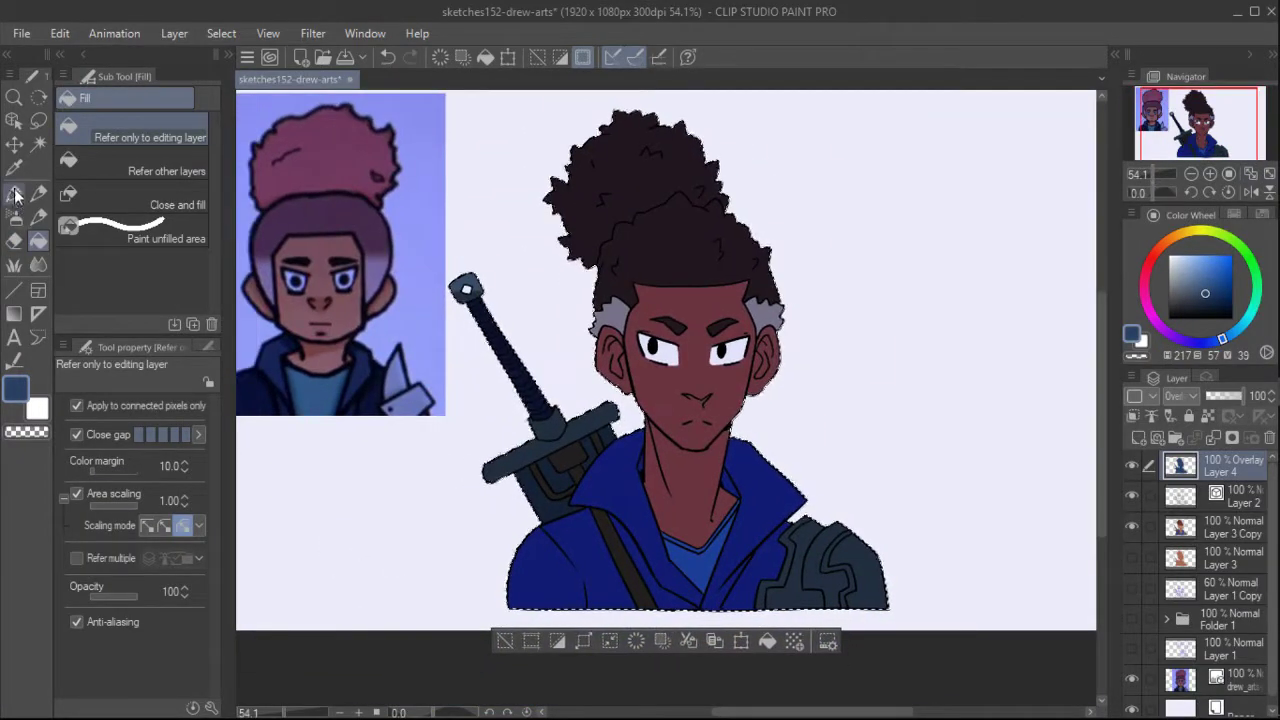
# Remove the dark overlay from the sword-facing side of the face and in curly patches on the hair bun.
pyautogui.click(14, 194)
pyautogui.press('e')
pyautogui.moveTo(670, 400); pyautogui.dragTo(592, 252)
pyautogui.moveTo(512, 162)
pyautogui.mouseDown()
pyautogui.moveTo(569, 232)
pyautogui.moveTo(634, 159)
pyautogui.moveTo(586, 194)
pyautogui.moveTo(657, 155)
pyautogui.moveTo(567, 157)
pyautogui.moveTo(621, 208)
pyautogui.moveTo(660, 134)
pyautogui.moveTo(560, 240)
pyautogui.moveTo(594, 229)
pyautogui.moveTo(585, 265)
pyautogui.mouseUp()
# Carve lit areas out of the overlay on the front hair, face, neck, coat collar, sleeve and strap with the Fill-in mono pen.
pyautogui.click(14, 193)
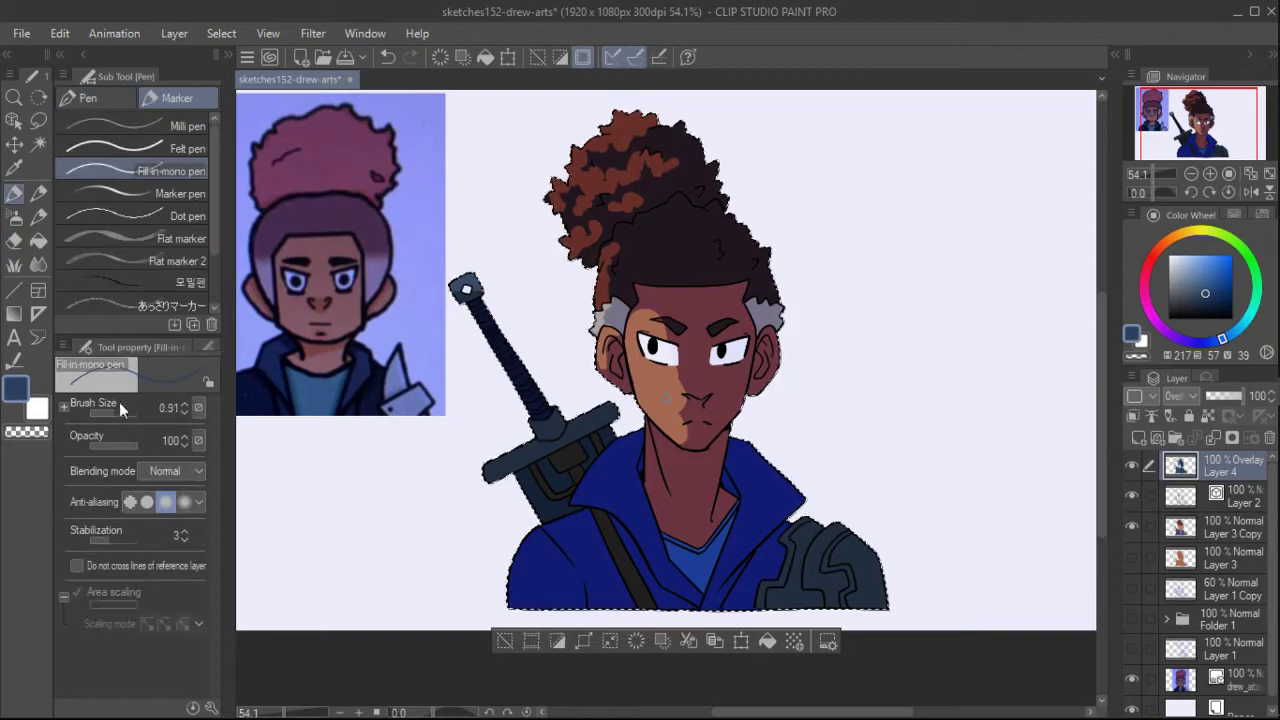
pyautogui.scroll(2, 600, 400)
pyautogui.scroll(2, 590, 400)
pyautogui.moveTo(534, 394)
pyautogui.mouseDown()
pyautogui.moveTo(578, 427)
pyautogui.moveTo(597, 415)
pyautogui.moveTo(580, 440)
pyautogui.mouseUp()
pyautogui.scroll(2, 580, 538)
pyautogui.moveTo(563, 571)
pyautogui.mouseDown()
pyautogui.moveTo(509, 579)
pyautogui.moveTo(565, 590)
pyautogui.mouseUp()
pyautogui.hotkey('ctrl', 'z')
pyautogui.scroll(-5, 520, 520)
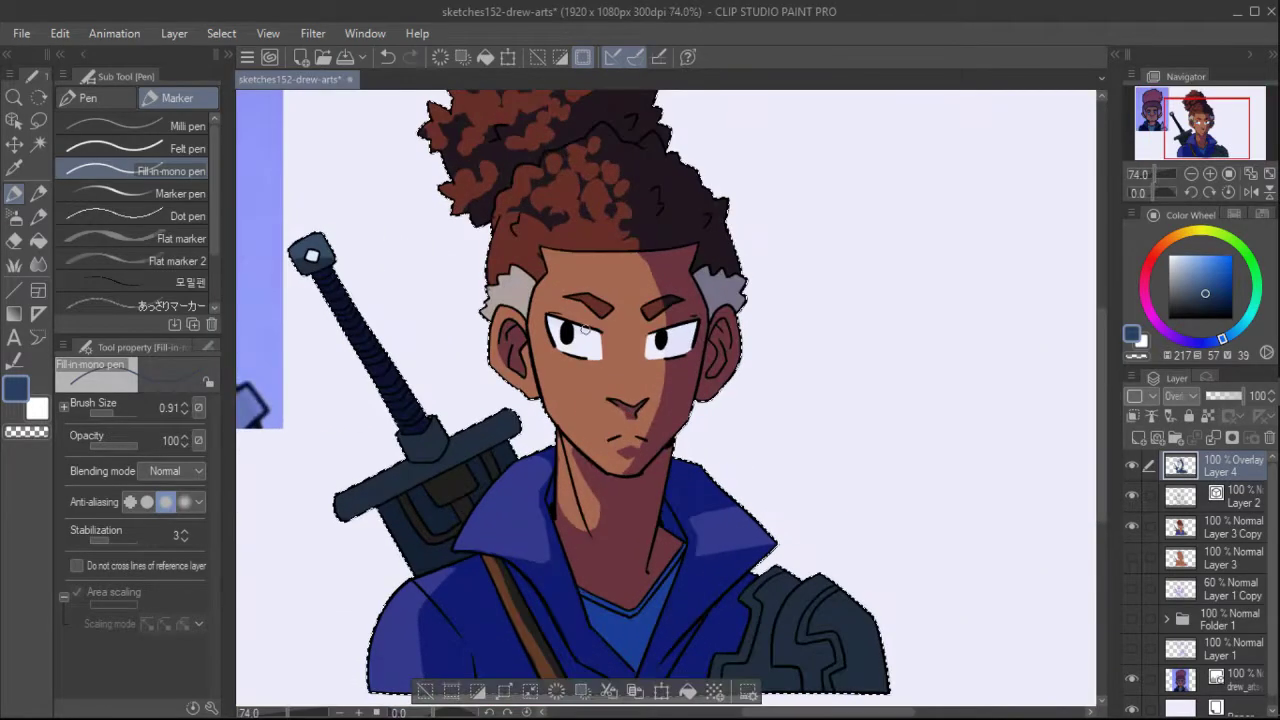
# Carve a jagged band of highlights out of the overlay across the shoulder armor plates.
pyautogui.moveTo(840, 590)
pyautogui.mouseDown()
pyautogui.moveTo(870, 630)
pyautogui.moveTo(860, 525)
pyautogui.moveTo(870, 550)
pyautogui.mouseUp()
pyautogui.moveTo(800, 520)
pyautogui.mouseDown()
pyautogui.moveTo(829, 528)
pyautogui.moveTo(770, 540)
pyautogui.mouseUp()
pyautogui.moveTo(800, 480)
pyautogui.mouseDown()
pyautogui.moveTo(870, 530)
pyautogui.moveTo(770, 540)
pyautogui.moveTo(775, 515)
pyautogui.moveTo(795, 555)
pyautogui.mouseUp()
pyautogui.hotkey('ctrl', 'z')
pyautogui.hotkey('ctrl', 'z')
pyautogui.moveTo(830, 500)
pyautogui.mouseDown()
pyautogui.moveTo(880, 520)
pyautogui.moveTo(830, 537)
pyautogui.moveTo(860, 520)
pyautogui.moveTo(880, 530)
pyautogui.mouseUp()
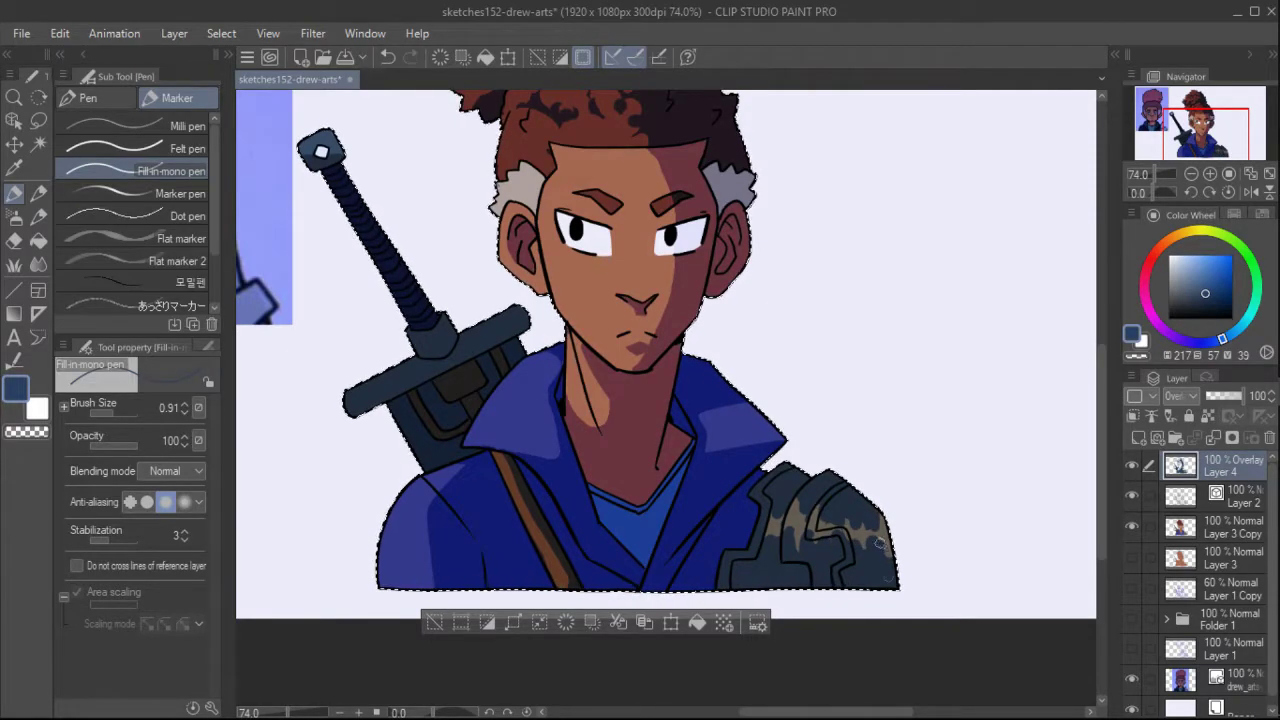
# Remove the overlay from the lit parts of the sword's pommel, grip collar, crossguard and scabbard.
pyautogui.scroll(-2, 880, 530)
pyautogui.scroll(4, 1170, 138)
pyautogui.moveTo(1170, 138); pyautogui.dragTo(1166, 141)
pyautogui.moveTo(520, 470); pyautogui.dragTo(586, 357)
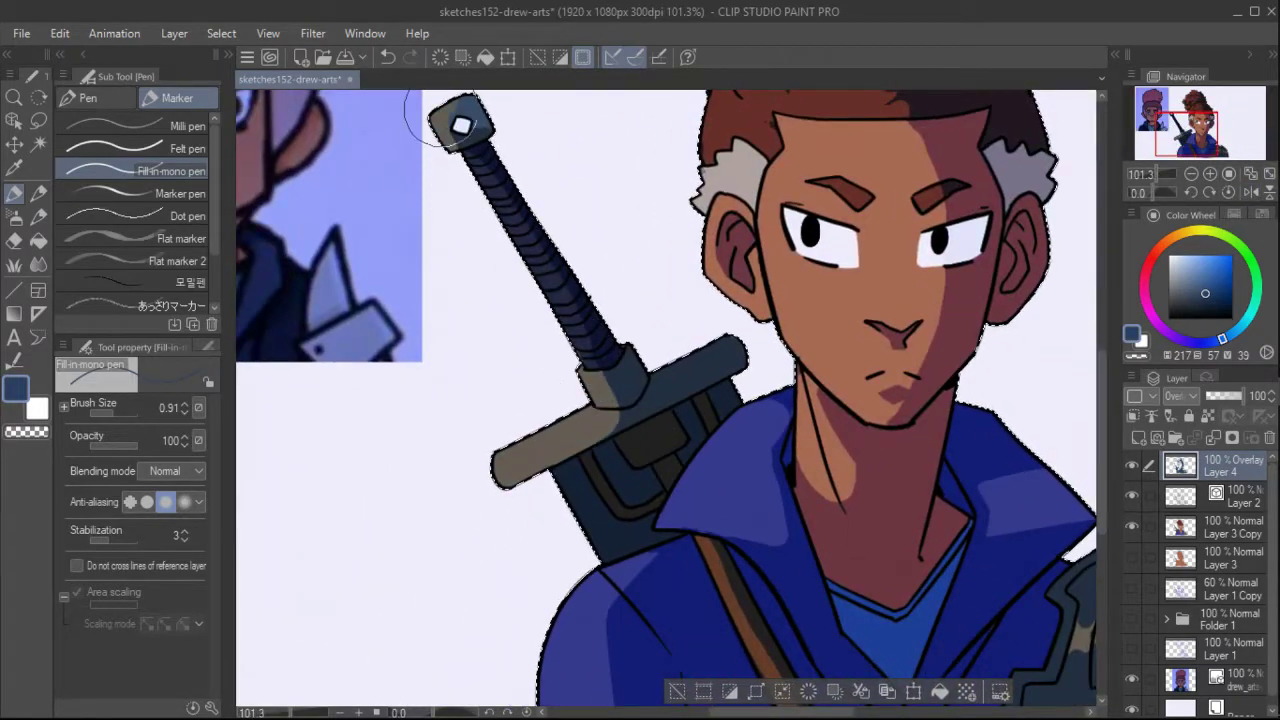
pyautogui.moveTo(610, 470); pyautogui.dragTo(645, 445)
# Refine the curly light and shadow patches on the bun and front hair with small marker strokes.
pyautogui.scroll(-4, 998, 178)
pyautogui.scroll(3, 1023, 229)
pyautogui.moveTo(702, 230); pyautogui.dragTo(702, 444)
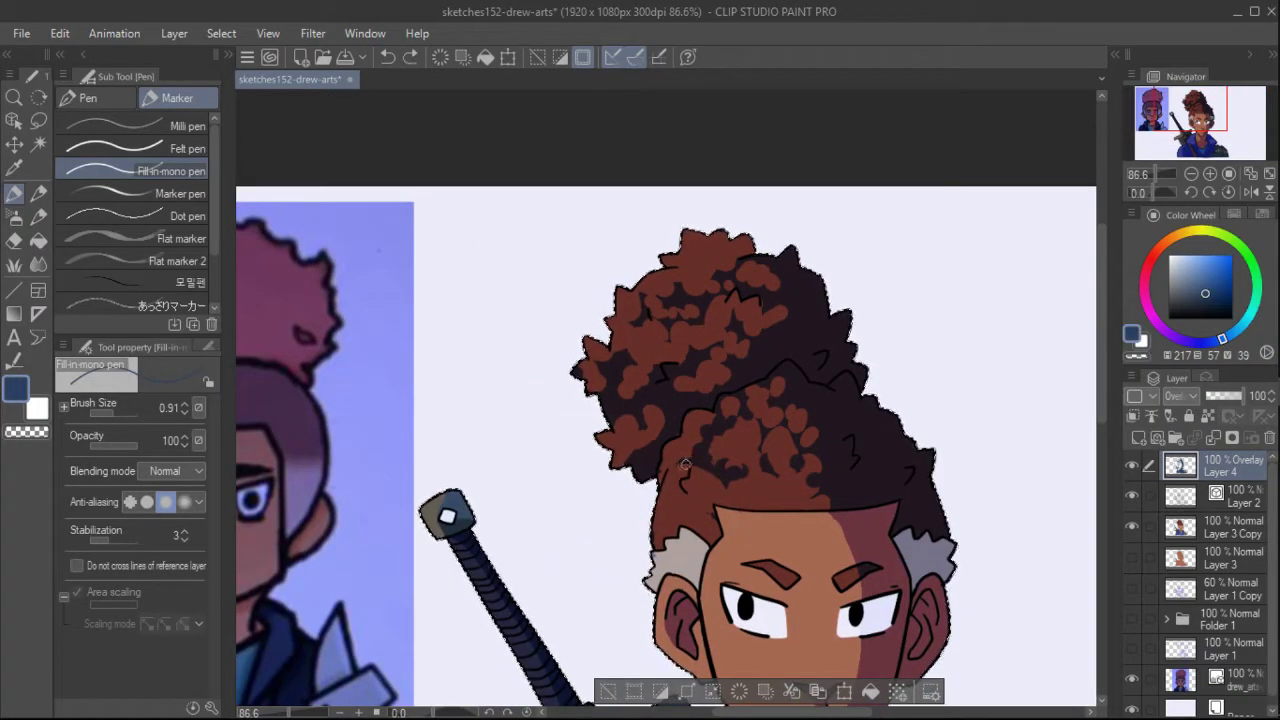
pyautogui.moveTo(735, 445); pyautogui.dragTo(764, 473)
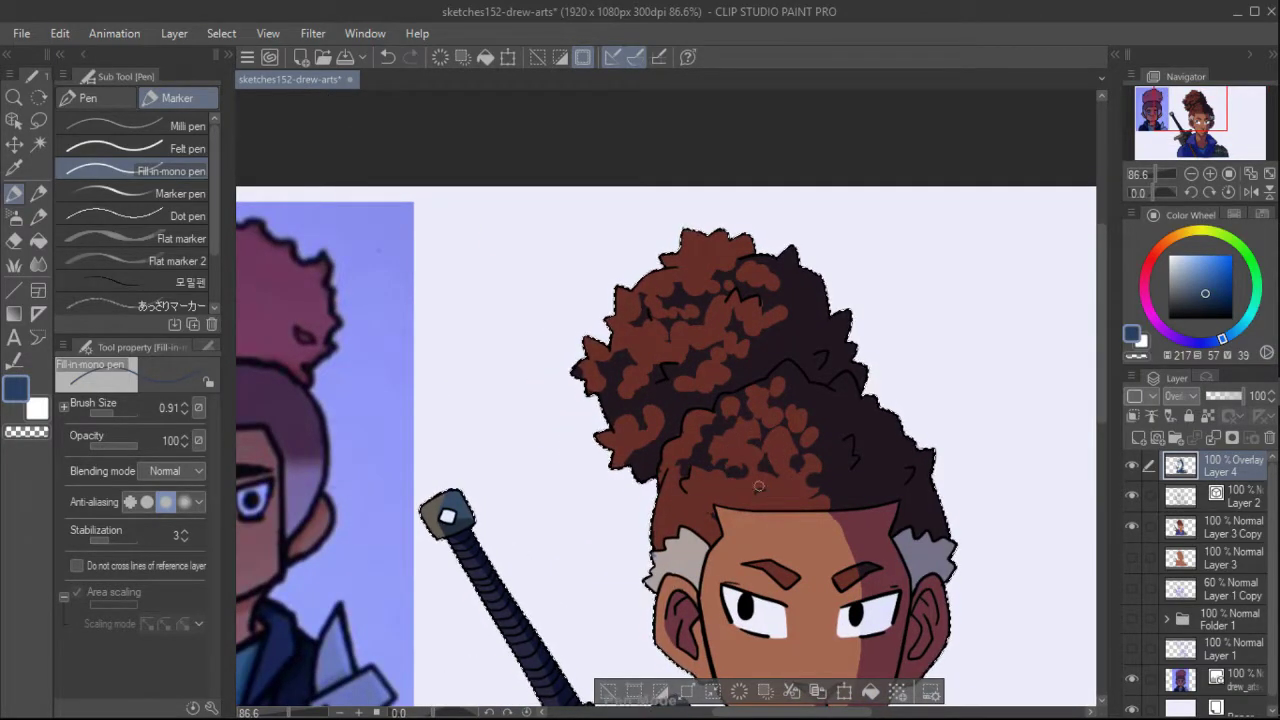
pyautogui.scroll(1, 758, 483)
pyautogui.moveTo(663, 229)
pyautogui.mouseDown()
pyautogui.moveTo(737, 191)
pyautogui.moveTo(688, 185)
pyautogui.moveTo(663, 165)
pyautogui.moveTo(674, 143)
pyautogui.moveTo(729, 131)
pyautogui.moveTo(753, 147)
pyautogui.moveTo(621, 267)
pyautogui.moveTo(689, 253)
pyautogui.mouseUp()
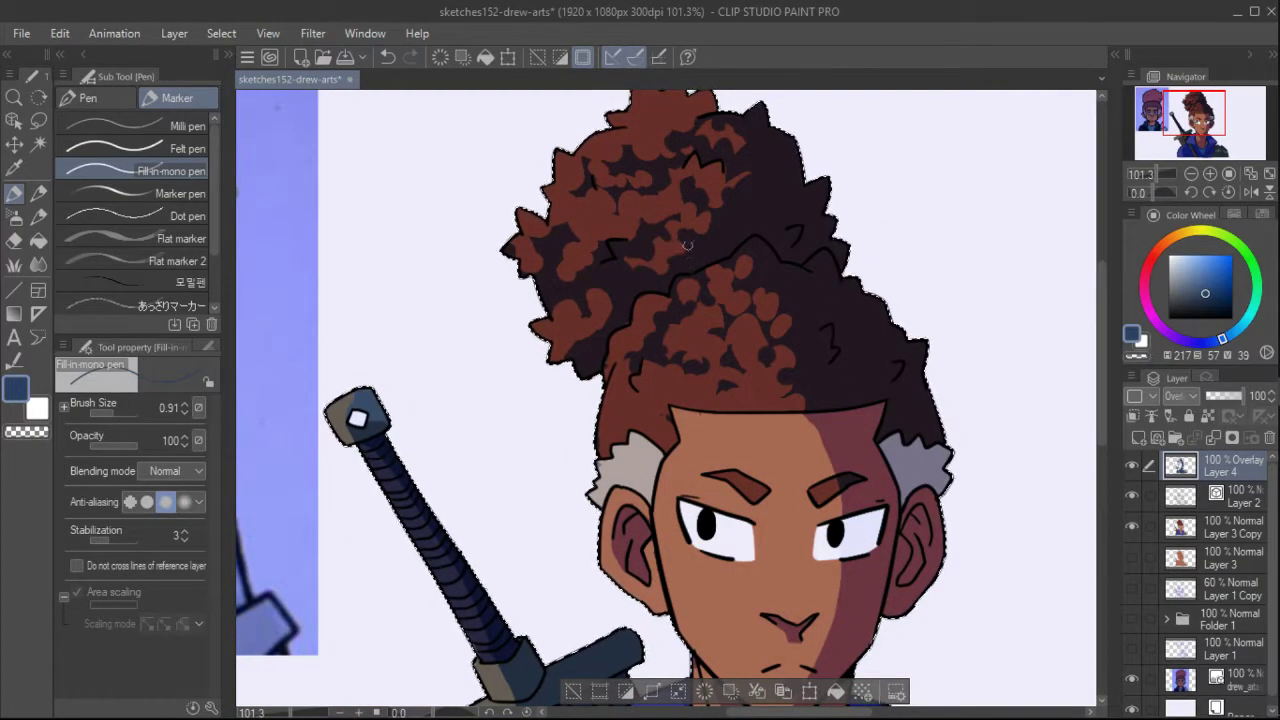
pyautogui.scroll(2, 1050, 206)
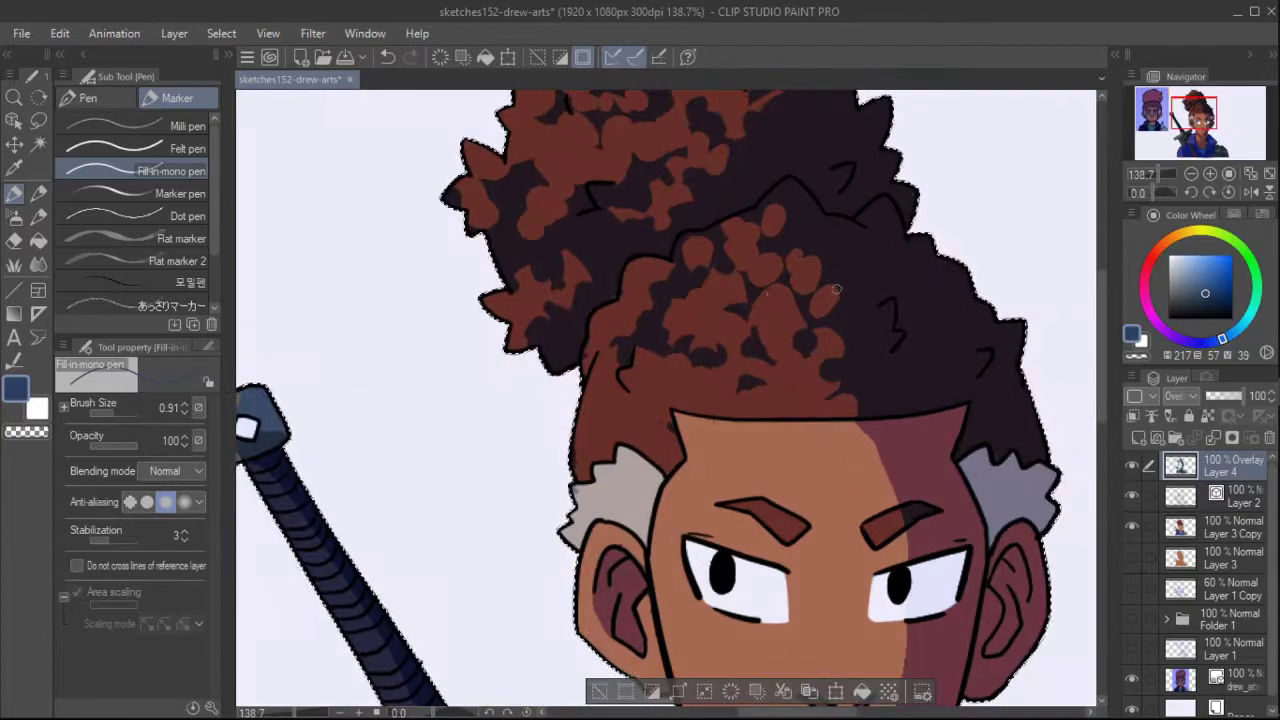
pyautogui.moveTo(775, 250)
pyautogui.mouseDown()
pyautogui.moveTo(745, 219)
pyautogui.moveTo(786, 225)
pyautogui.moveTo(667, 274)
pyautogui.mouseUp()
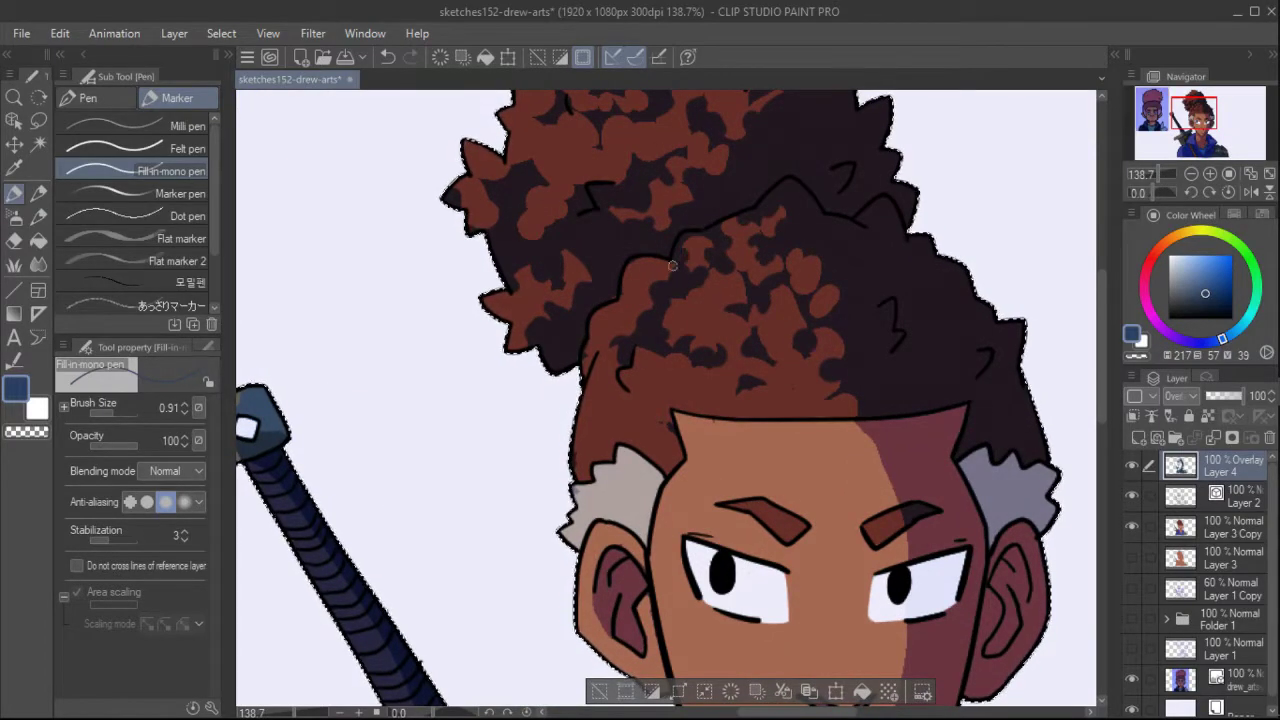
# Set the marker's brush size to 2.25 on Layer 7.
pyautogui.moveTo(1200, 122); pyautogui.dragTo(1196, 113)
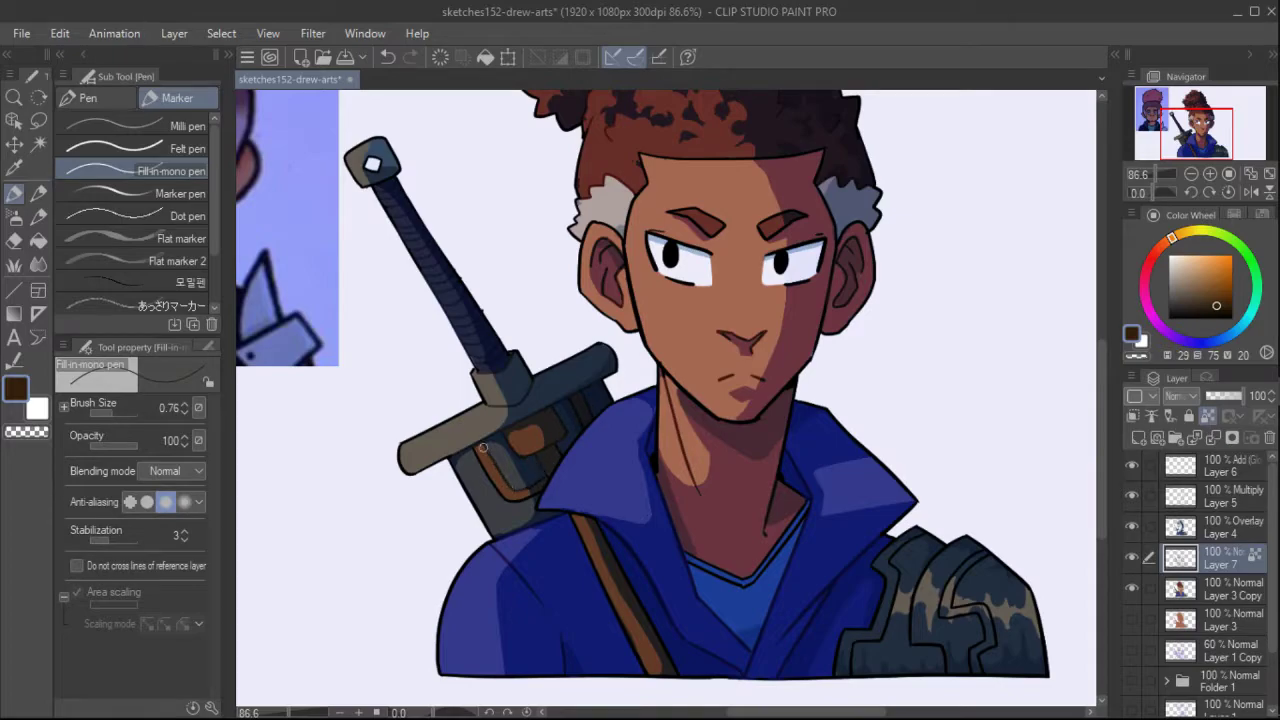
pyautogui.scroll(-3, 536, 489)
pyautogui.click(118, 412)
pyautogui.hotkey('ctrl', '0')
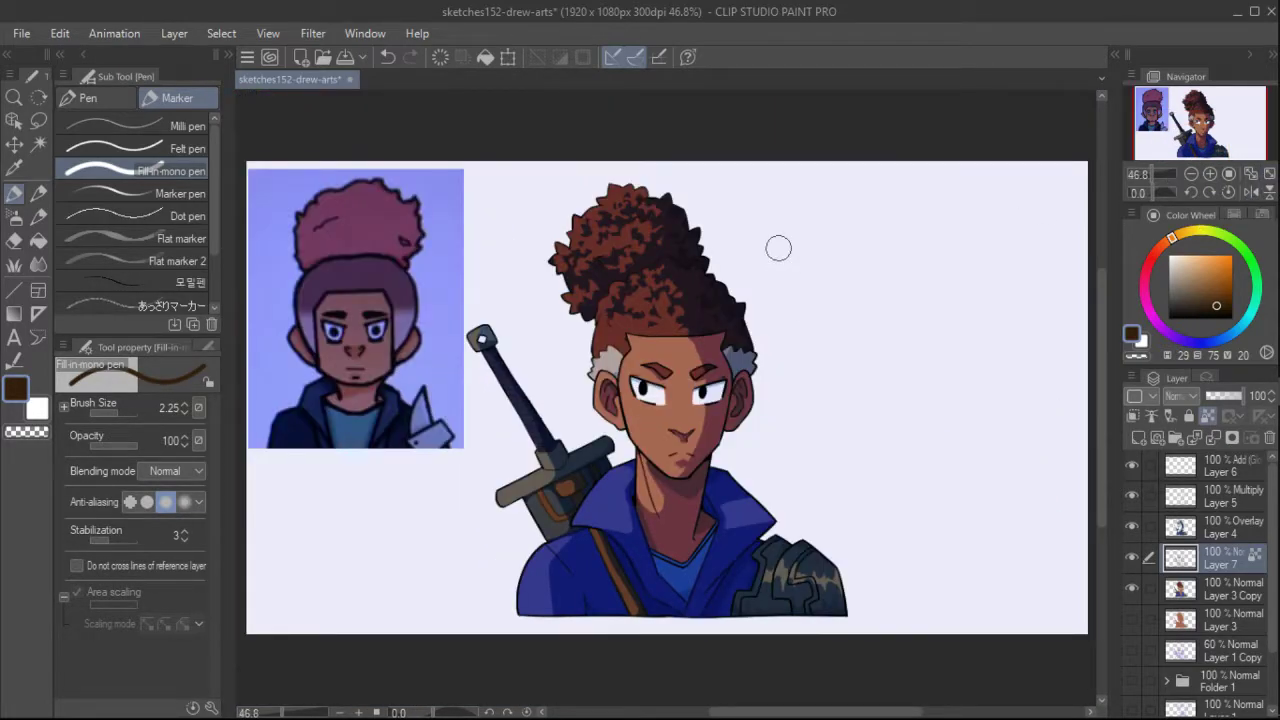
# Airbrush an orange glow, hue 20, saturation 87, brightness 83, over the character on the Add (Glow) layer.
pyautogui.click(1215, 466)
pyautogui.click(1224, 265)
pyautogui.click(14, 216)
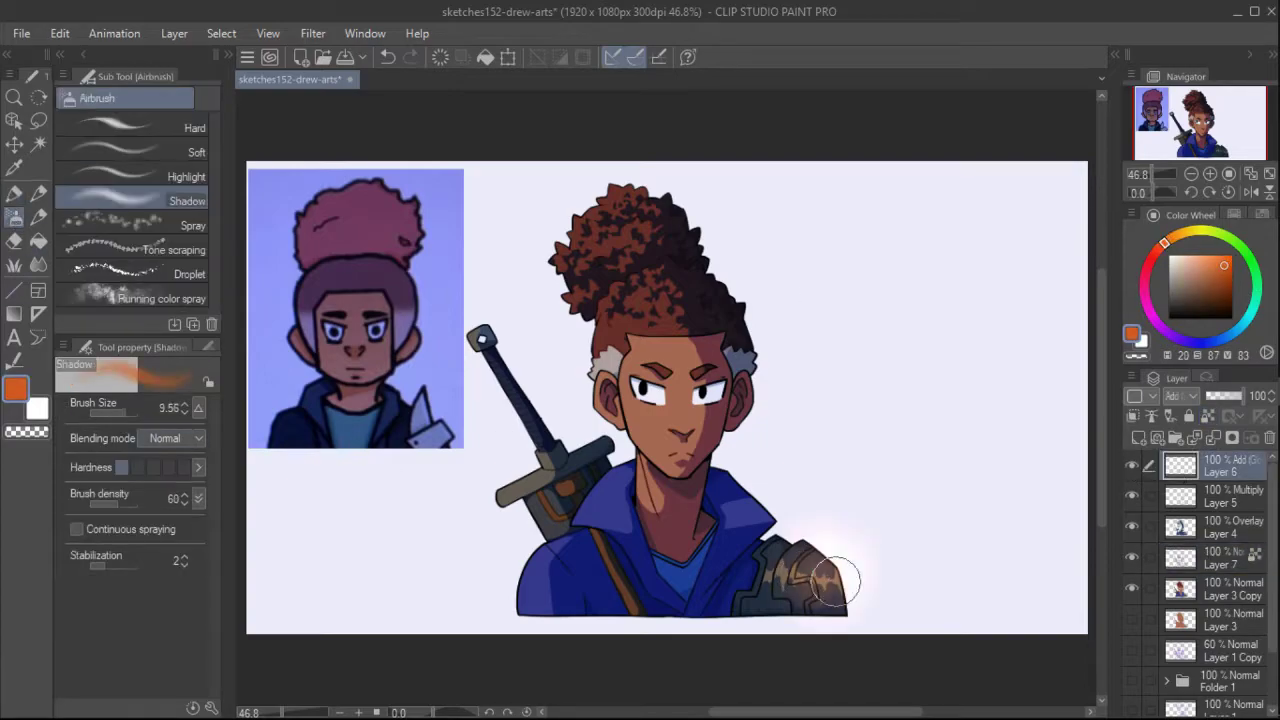
pyautogui.moveTo(580, 350)
pyautogui.mouseDown()
pyautogui.moveTo(512, 389)
pyautogui.moveTo(478, 564)
pyautogui.moveTo(600, 420)
pyautogui.mouseUp()
pyautogui.moveTo(800, 560); pyautogui.dragTo(838, 576)
# Reduce the airbrush to 2.25 and spray small blue glints, hue 206, saturation 87, brightness 83, on the shoulder armor.
pyautogui.press('[')
pyautogui.press('[')
pyautogui.press('[')
pyautogui.press('[')
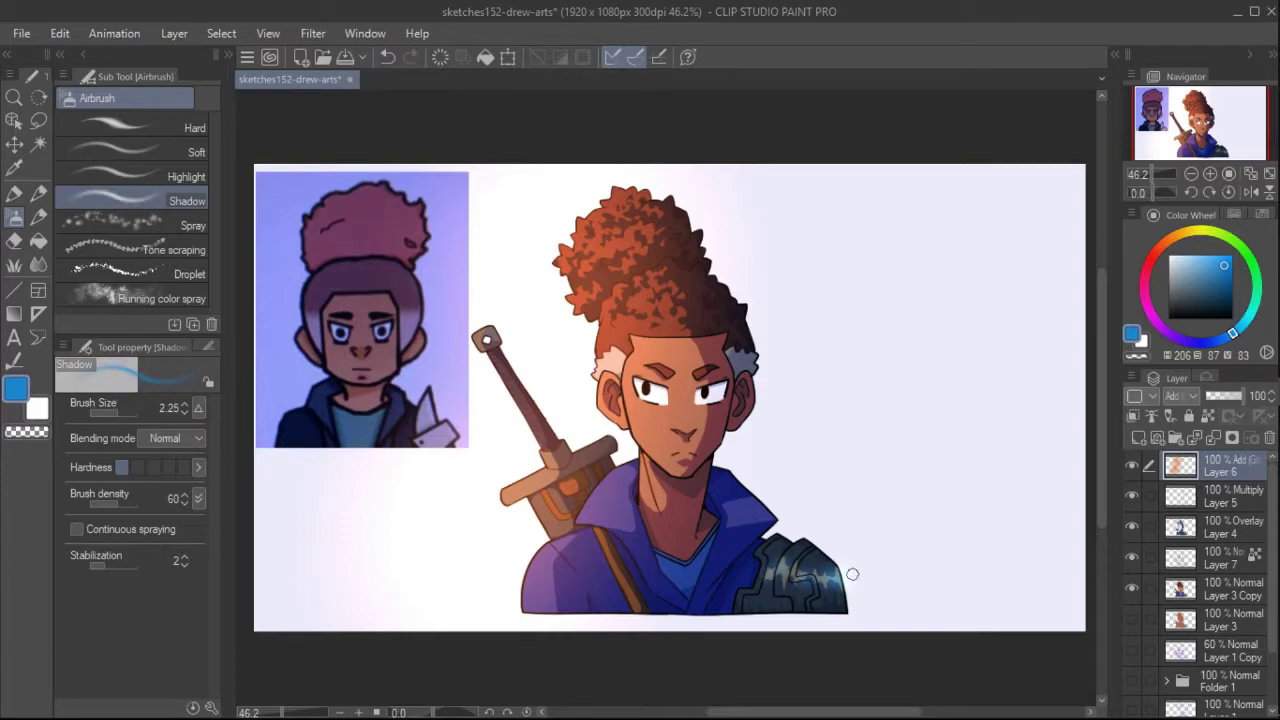
# Enlarge the airbrush to 13.72 and spray a soft blue glow along the shaded side of the character.
pyautogui.press(']')
pyautogui.press(']')
pyautogui.press(']')
pyautogui.press(']')
pyautogui.press(']')
pyautogui.press(']')
pyautogui.press(']')
pyautogui.moveTo(1166, 172); pyautogui.dragTo(1143, 187)
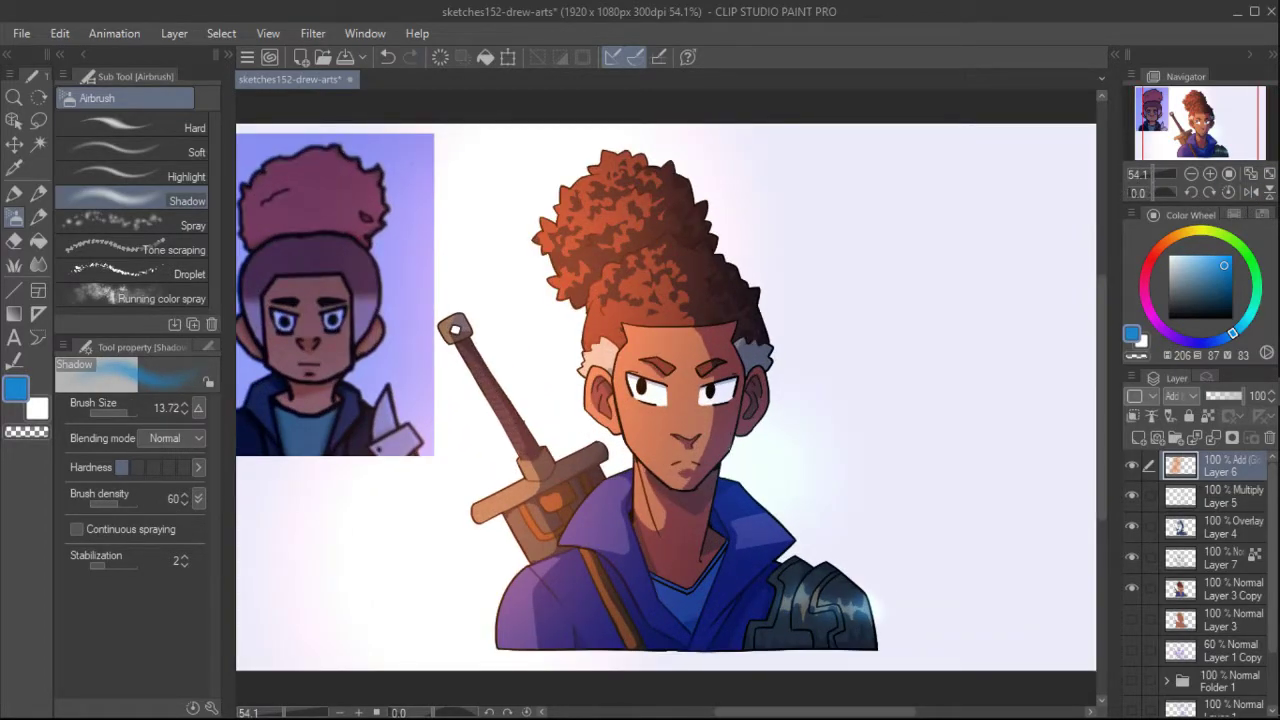
# Create a new 1080 x 1080 px illustration canvas at 300 dpi.
pyautogui.click(21, 33)
pyautogui.click(45, 55)
pyautogui.click(480, 220)
pyautogui.click(500, 243)
pyautogui.click(498, 218)
pyautogui.click(457, 508)
pyautogui.click(700, 137)
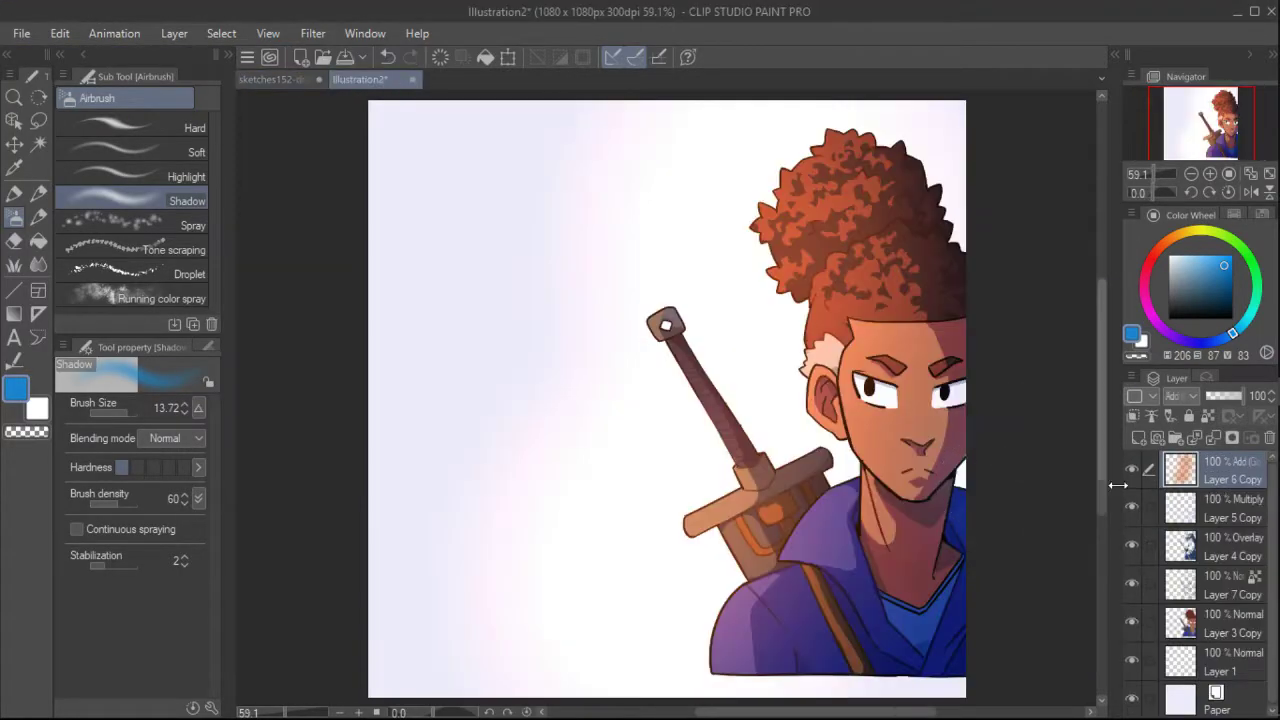
# Move the copied character layers so the portrait sits centered on the square canvas.
pyautogui.hotkey('ctrl', 't')
pyautogui.moveTo(790, 590); pyautogui.dragTo(580, 560)
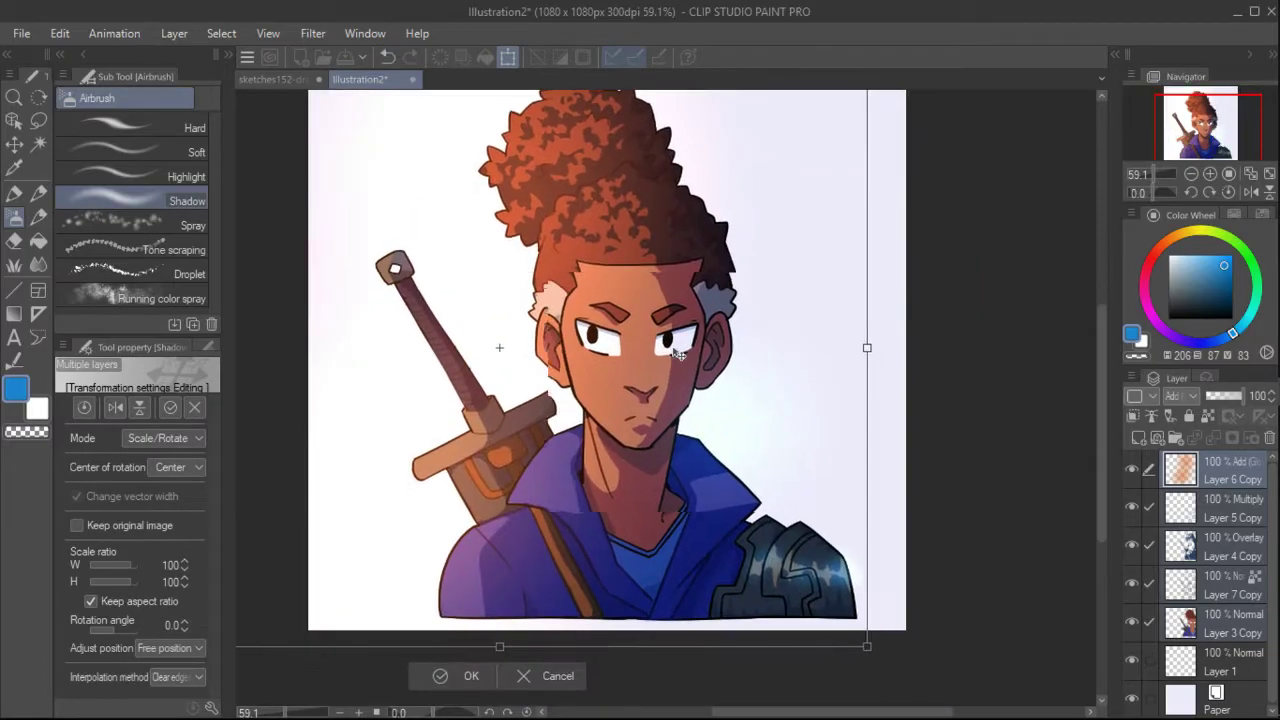
pyautogui.press('Return')
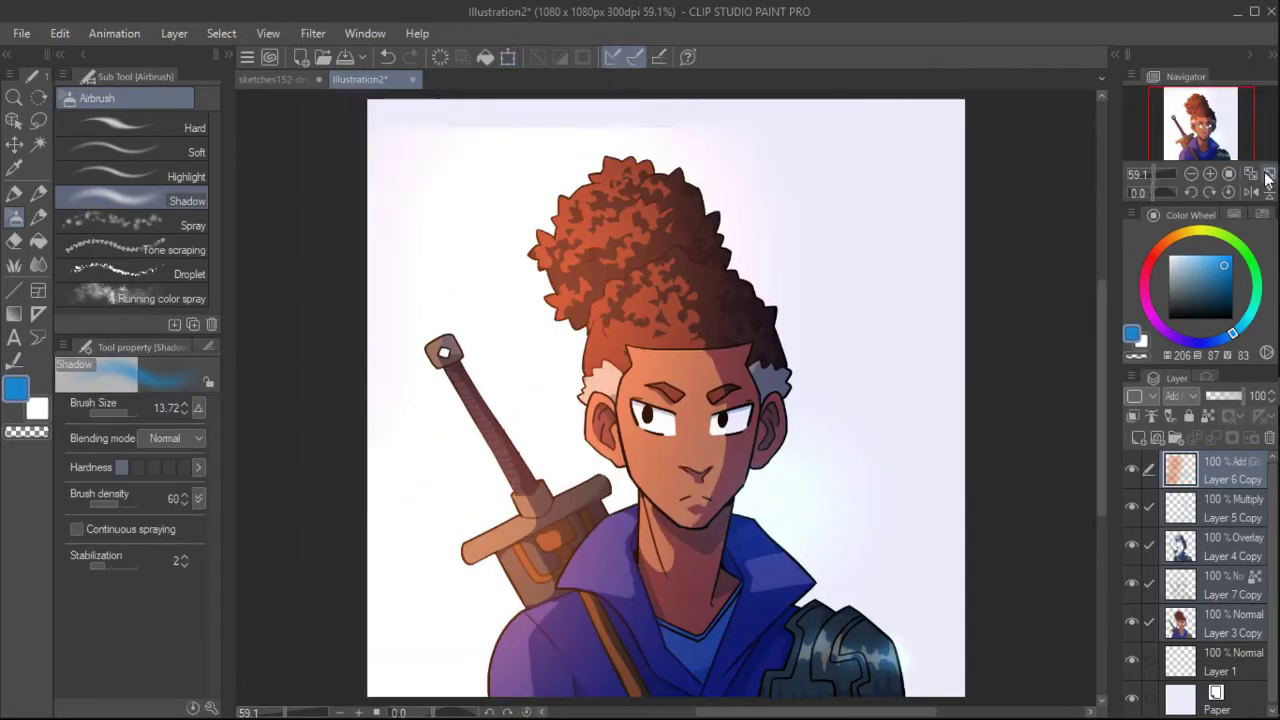
# Save the original sketches152-drew-arts document and return to the square illustration.
pyautogui.hotkey('ctrl', 'Tab')
pyautogui.hotkey('ctrl', 's')
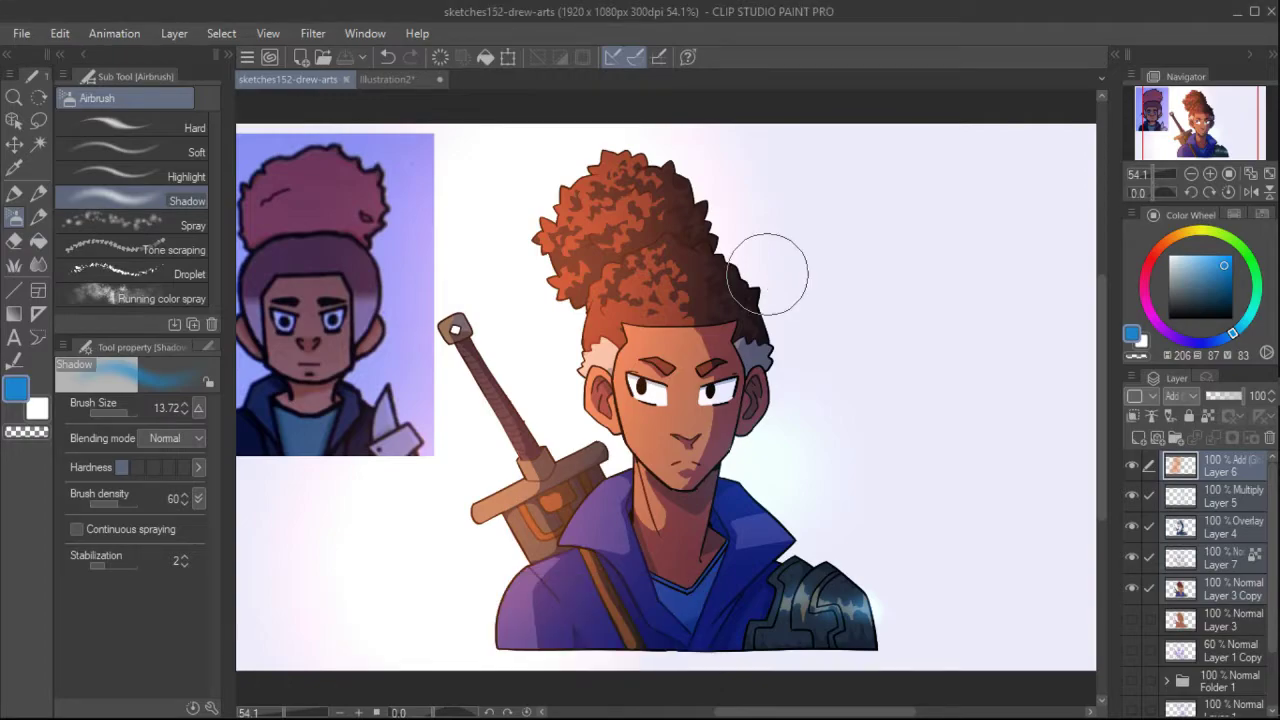
pyautogui.hotkey('ctrl', 'Tab')
# Fill Layer 1 behind the character with yellow, hue 47, saturation 100, brightness 100.
pyautogui.click(1185, 232)
pyautogui.click(1220, 660)
pyautogui.press('g')
pyautogui.click(930, 230)
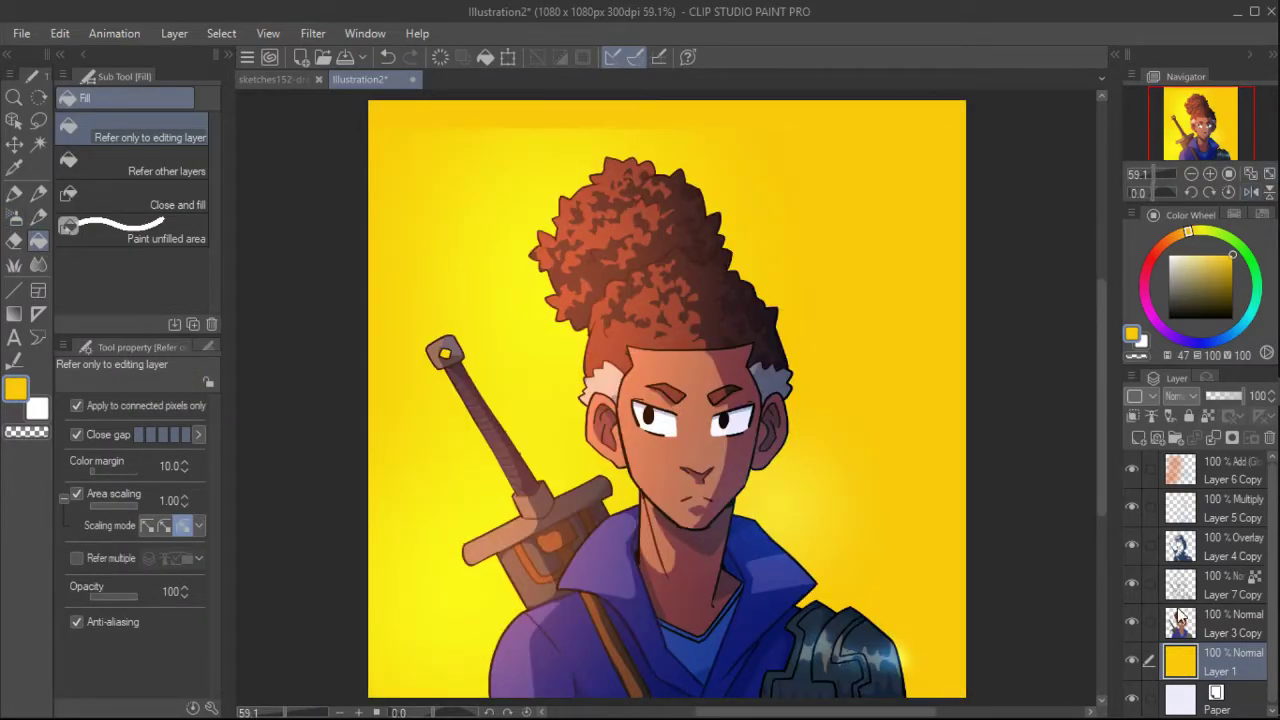
# Hide the yellow background and airbrush orange, hue 28, saturation 92, brightness 83, on the Add (Glow) layer Layer 6 Copy.
pyautogui.click(1132, 660)
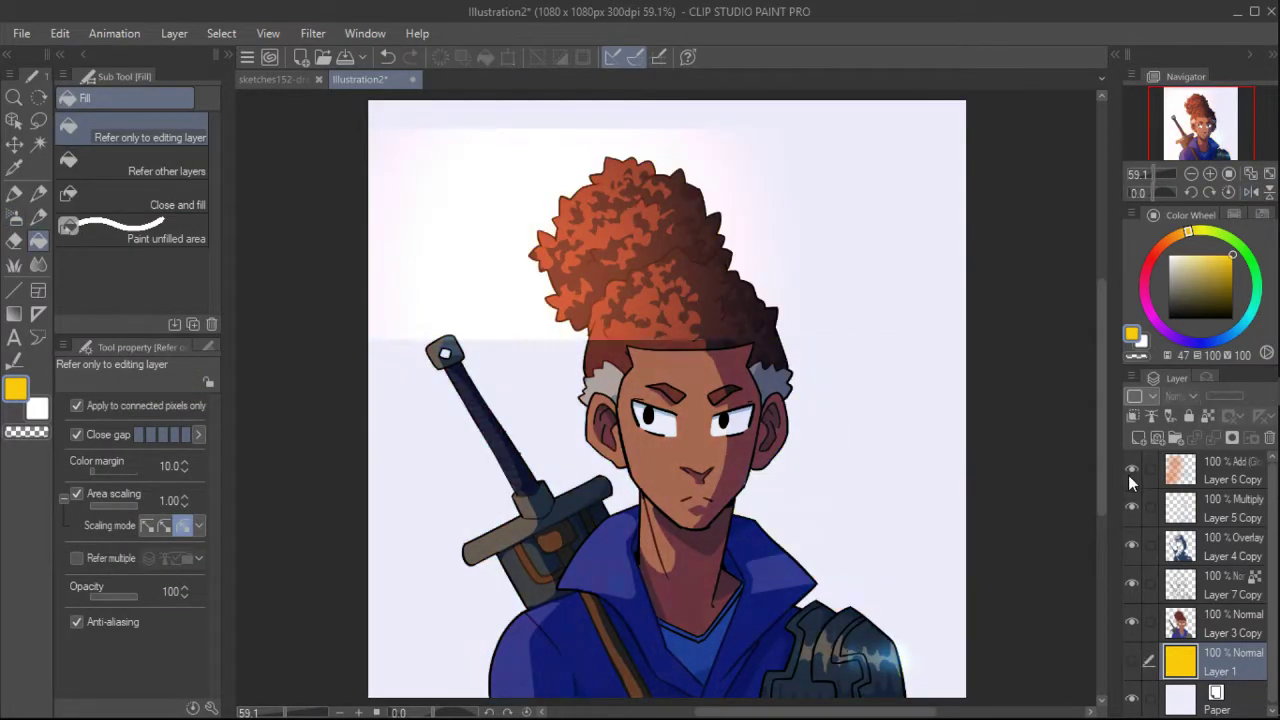
pyautogui.click(1132, 468)
pyautogui.click(1230, 470)
pyautogui.click(1170, 238)
pyautogui.click(14, 217)
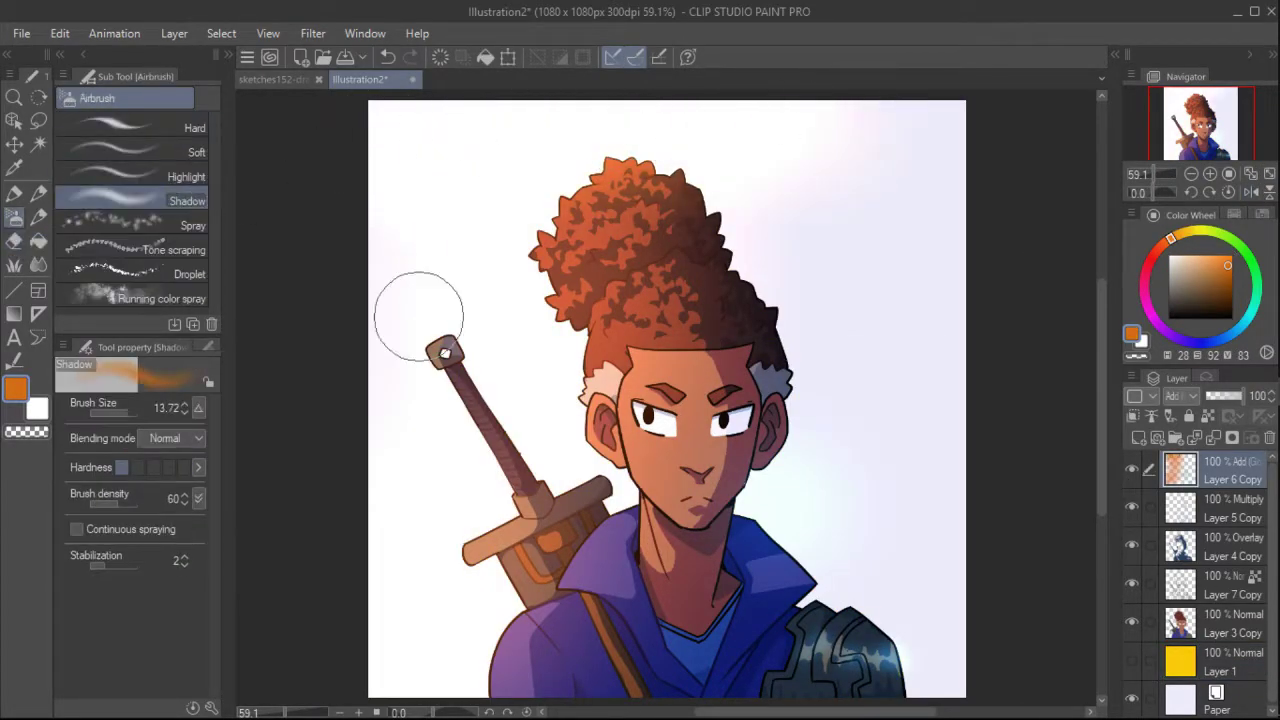
# Show Layer 1 again and fill it with red-orange, hue 12, saturation 100, brightness 100.
pyautogui.click(1132, 660)
pyautogui.click(1220, 660)
pyautogui.click(1233, 257)
pyautogui.press('g')
pyautogui.click(533, 302)
pyautogui.click(1146, 270)
pyautogui.click(1158, 248)
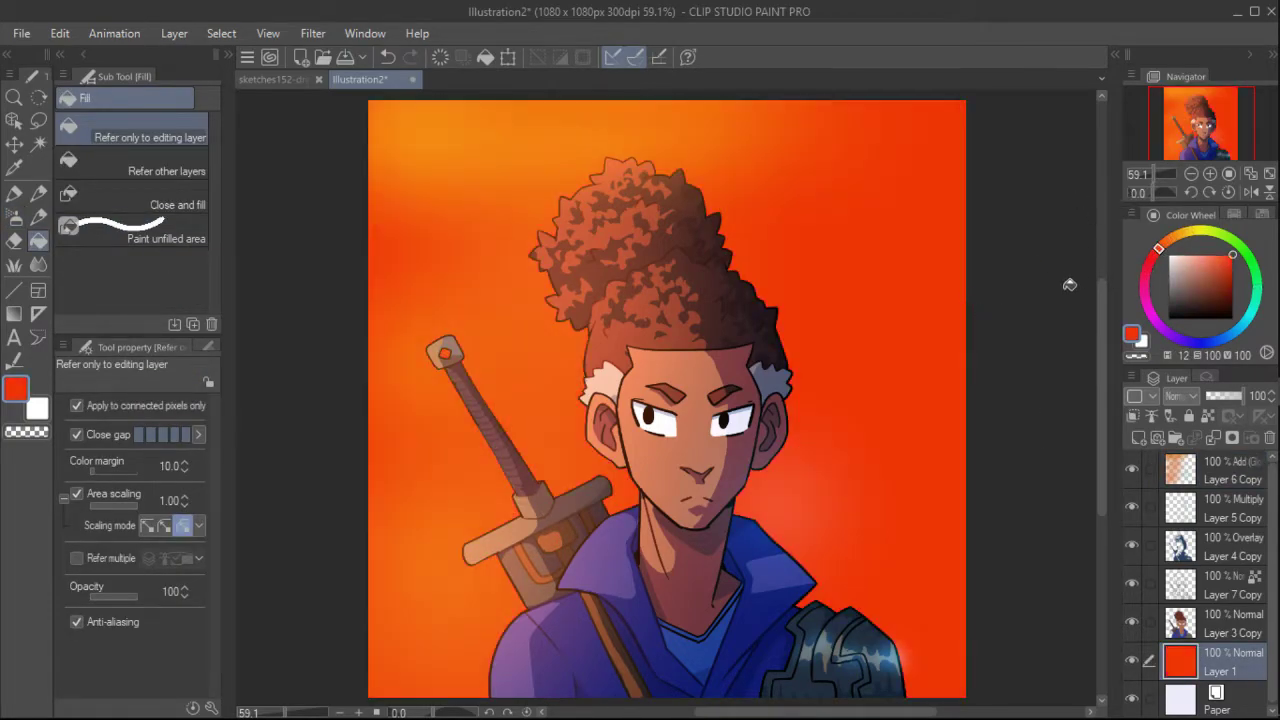
# Clear the orange glow on Layer 6 Copy, set it to Color dodge, and airbrush red-orange light over the hair and sword side.
pyautogui.click(1230, 470)
pyautogui.click(1175, 395)
pyautogui.click(1190, 500)
pyautogui.press('Delete')
pyautogui.hotkey('ctrl', 'z')
pyautogui.hotkey('ctrl', 'y')
pyautogui.press('b')
pyautogui.click(1175, 395)
pyautogui.moveTo(590, 250)
pyautogui.mouseDown()
pyautogui.moveTo(640, 330)
pyautogui.moveTo(686, 214)
pyautogui.moveTo(600, 420)
pyautogui.moveTo(600, 490)
pyautogui.mouseUp()
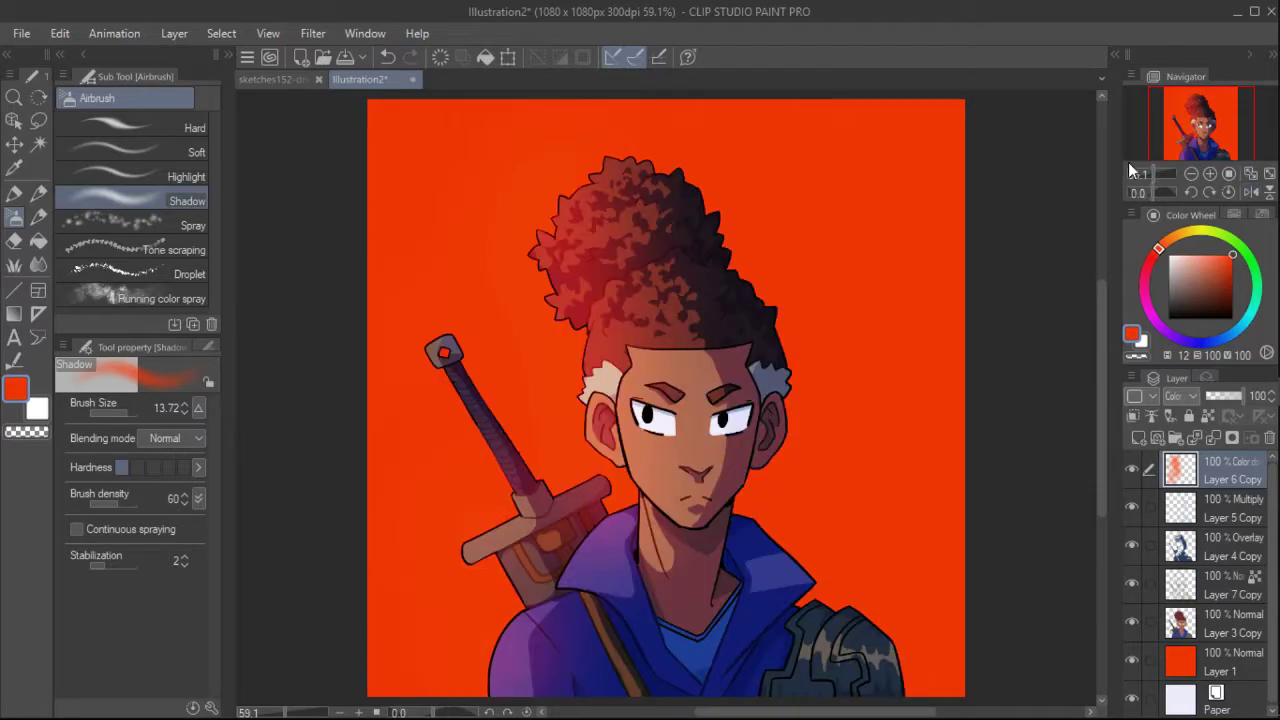
# Add an Add (Glow) layer and airbrush blue glints, hue 191, saturation 87, brightness 74, size 2.25, on the shoulder armor.
pyautogui.click(1138, 437)
pyautogui.click(1175, 395)
pyautogui.click(1195, 216)
pyautogui.keyDown('alt'); pyautogui.click(893, 651); pyautogui.keyUp('alt')
pyautogui.scroll(1, 927, 438)
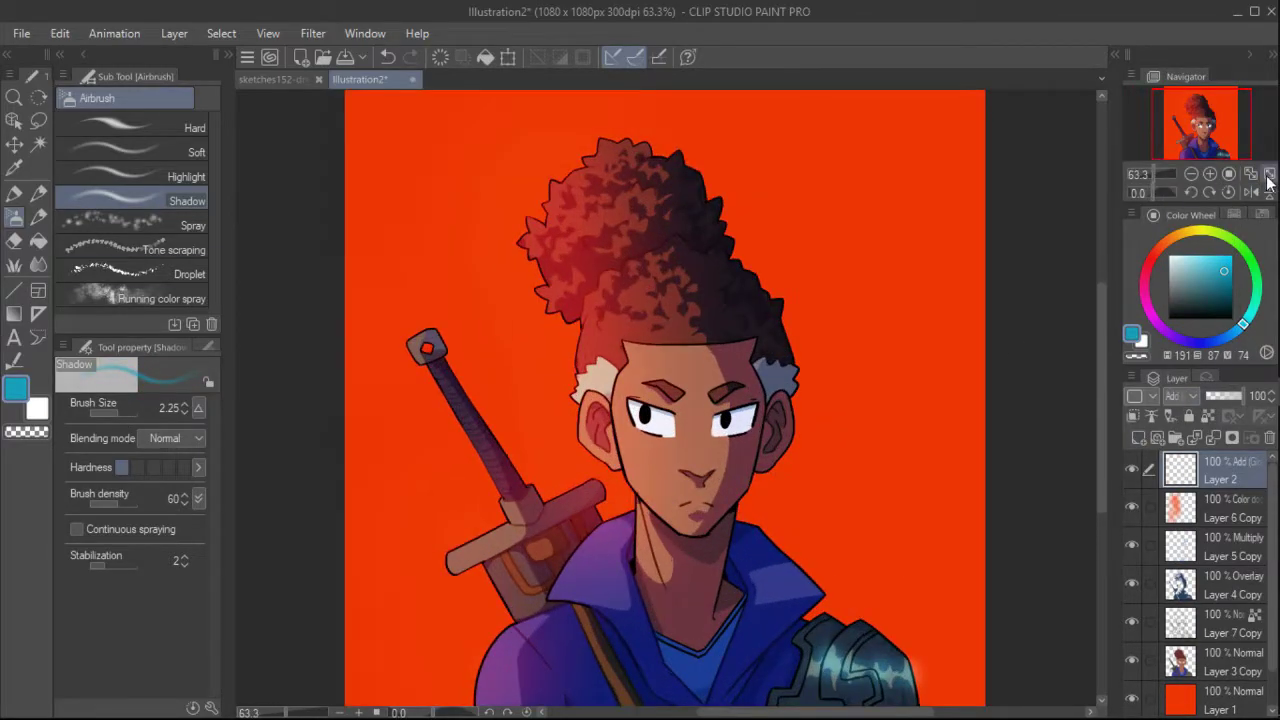
# On a new Normal layer, paint pale pink rim highlights along the hair and ear edges with Popsikle-blend and apply, size 0.91.
pyautogui.hotkey('ctrl', 'shift', 'n')
pyautogui.click(1156, 175)
pyautogui.keyDown('alt'); pyautogui.click(540, 560); pyautogui.keyUp('alt')
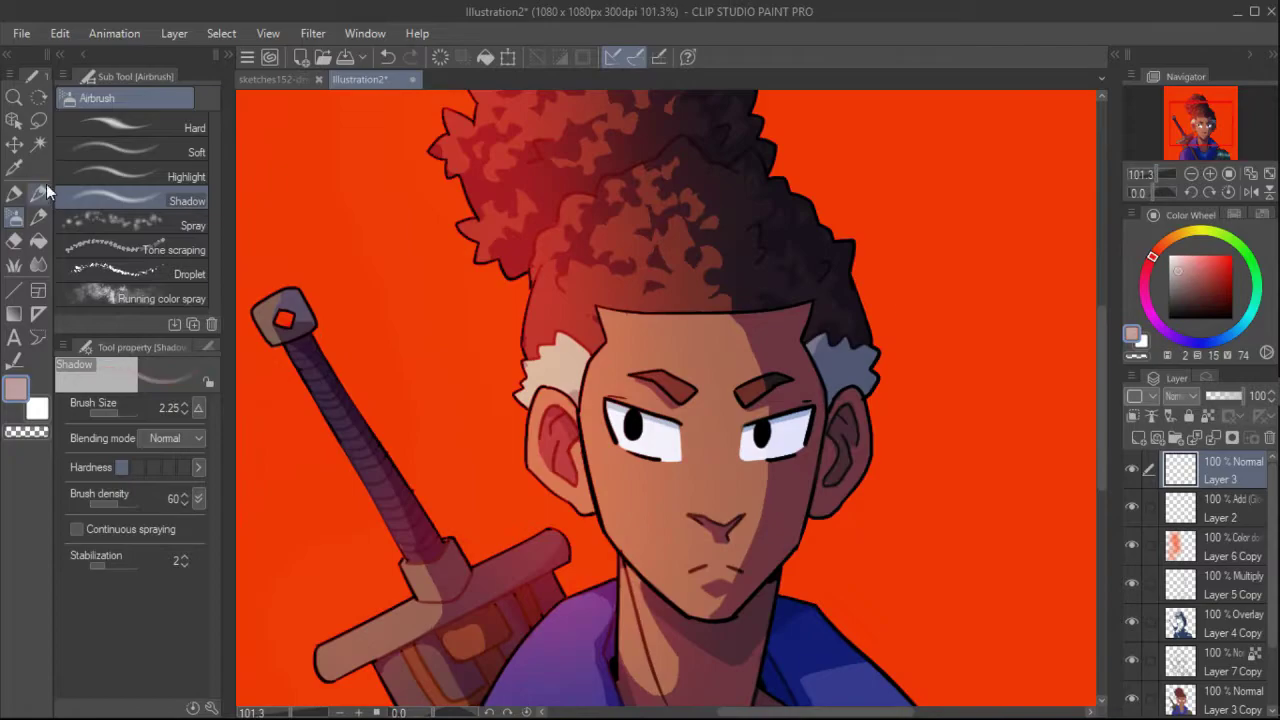
pyautogui.press('b')
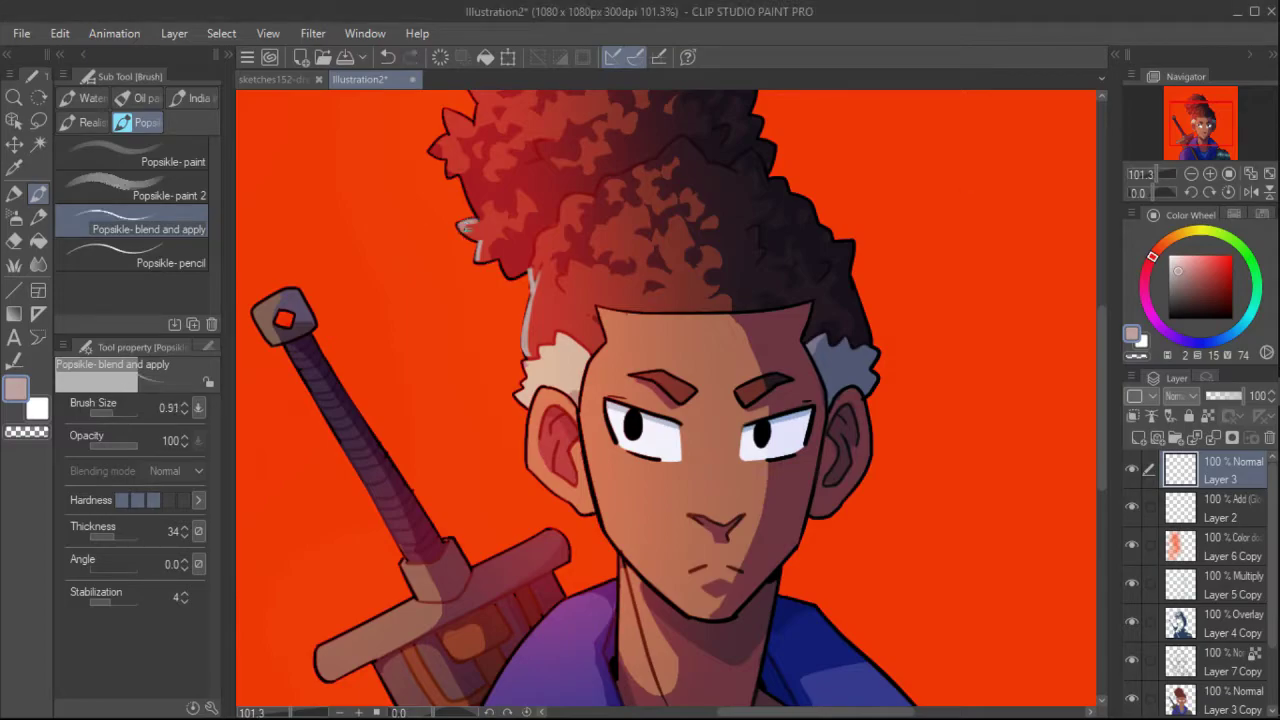
pyautogui.scroll(5, 537, 396)
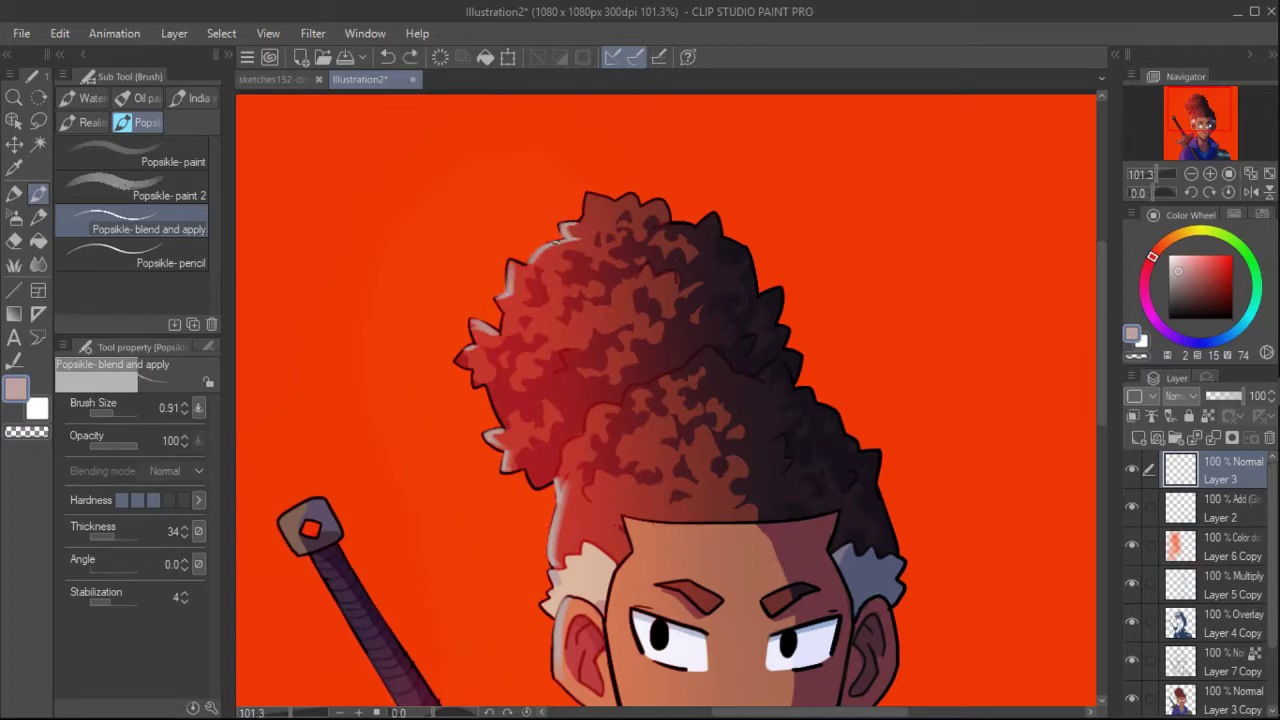
pyautogui.moveTo(1163, 174); pyautogui.dragTo(1172, 174)
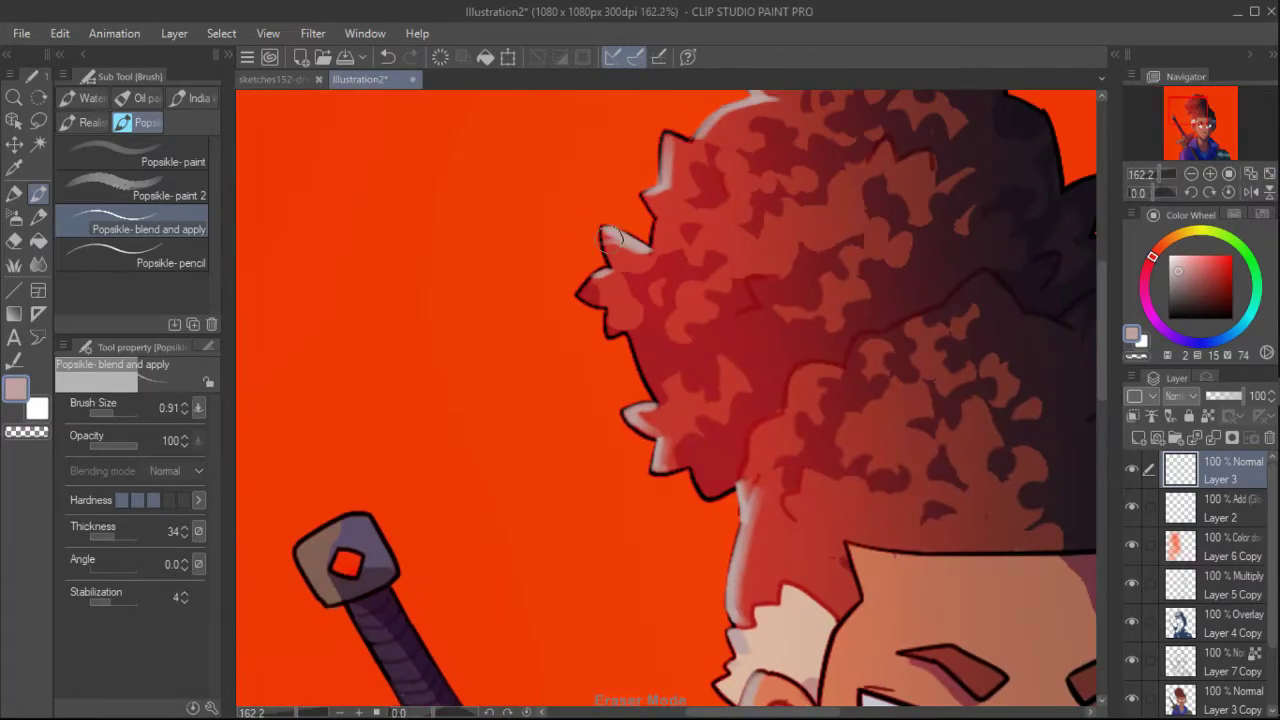
# Paint pale rim highlights along the outer edges of the collar and shoulder on the sword side.
pyautogui.click(1190, 133)
pyautogui.moveTo(700, 445); pyautogui.dragTo(830, 262)
pyautogui.click(1188, 138)
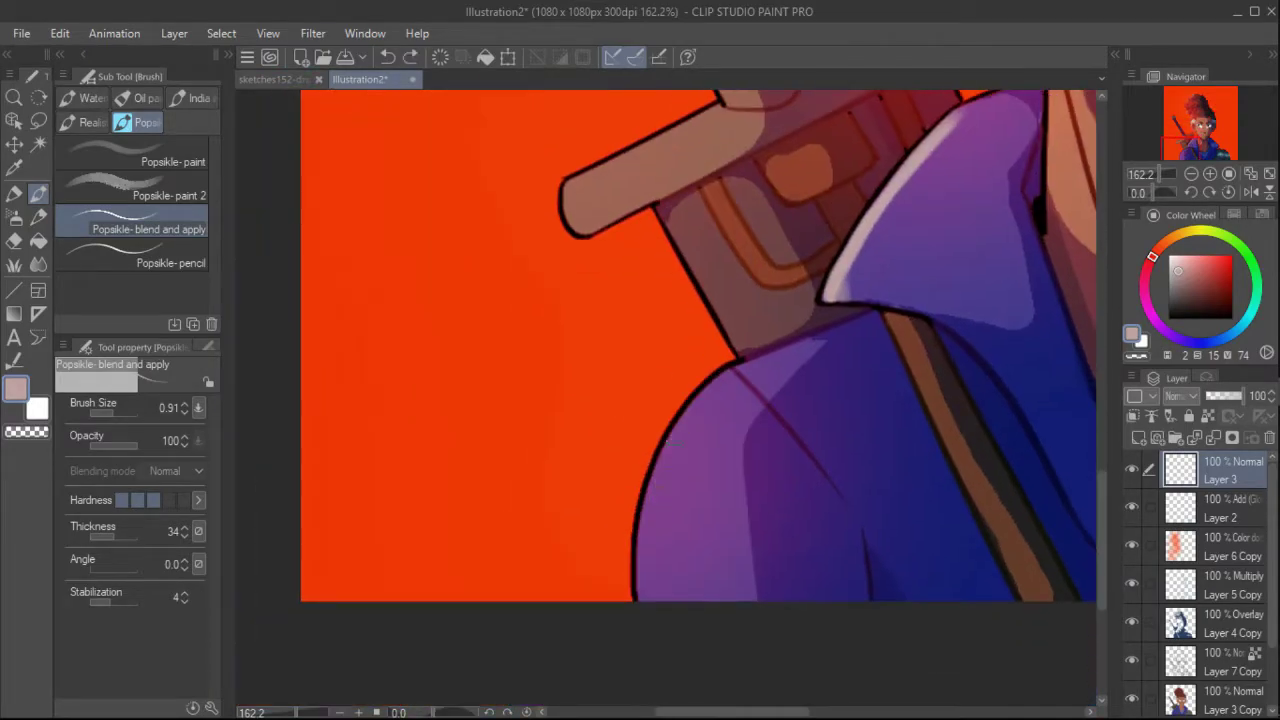
pyautogui.click(1186, 131)
# Paint pale rim highlights along the edges of the sword's pommel and grip.
pyautogui.click(1182, 113)
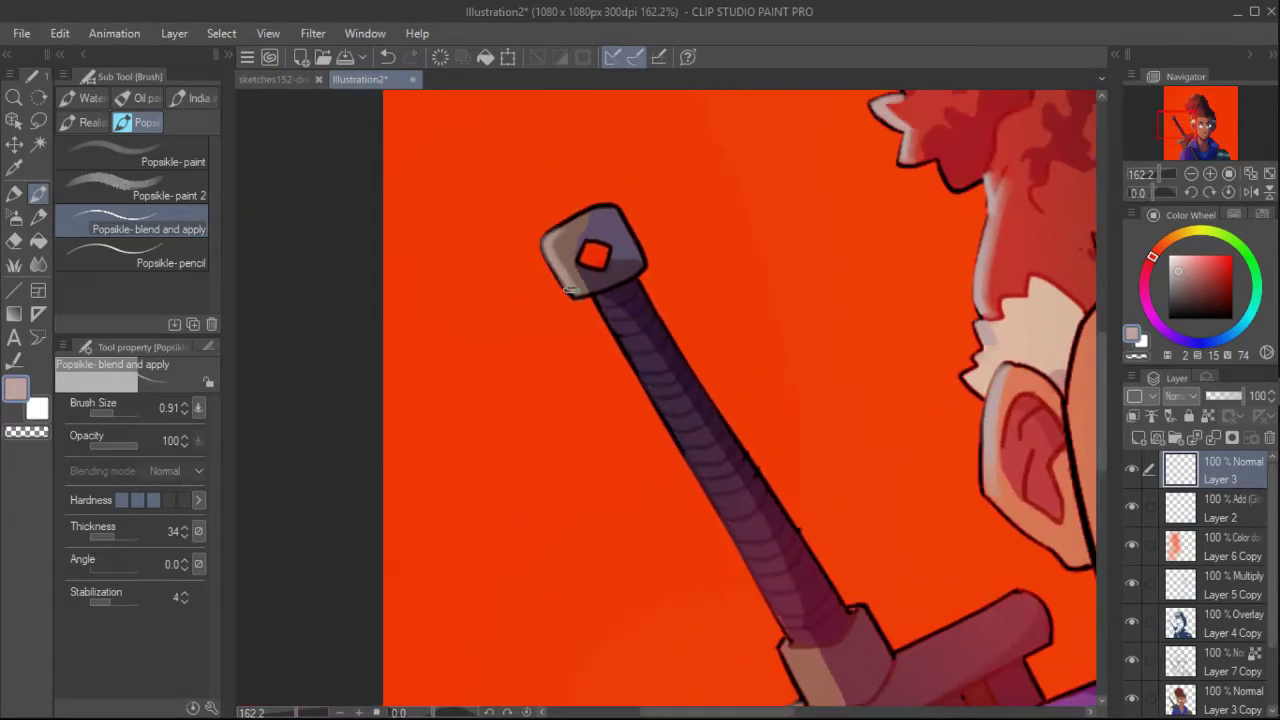
pyautogui.click(1185, 119)
pyautogui.moveTo(545, 150); pyautogui.dragTo(712, 453)
pyautogui.click(1268, 174)
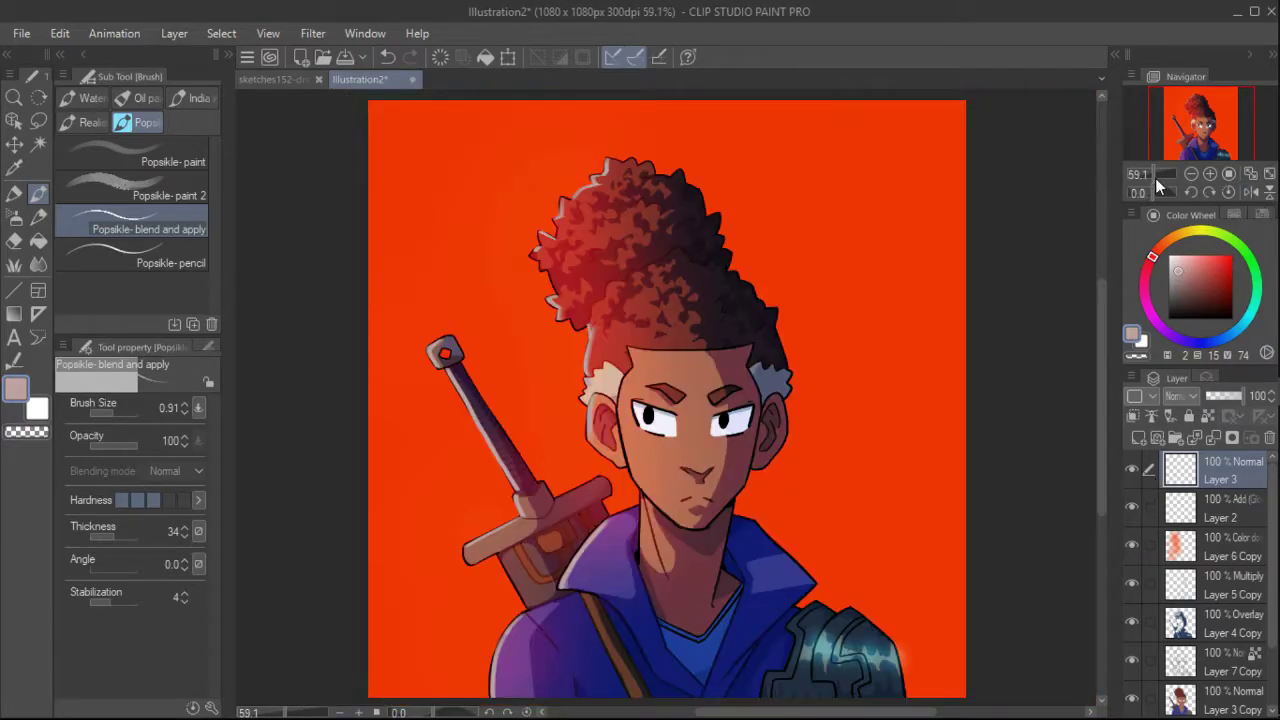
# Add a highlight stroke along the collar near the armored shoulder and check the portrait in a mirrored view.
pyautogui.click(1215, 139)
pyautogui.moveTo(640, 306); pyautogui.dragTo(705, 373)
pyautogui.click(1268, 174)
pyautogui.click(1250, 192)
pyautogui.click(1250, 192)
# Shift the hue of the armor glints on Layer 2 to about -103, a yellow-green, using Hue/Saturation/Luminosity.
pyautogui.click(1220, 510)
pyautogui.click(60, 33)
pyautogui.moveTo(127, 440)
pyautogui.click(413, 466)
pyautogui.moveTo(187, 117); pyautogui.dragTo(207, 121)
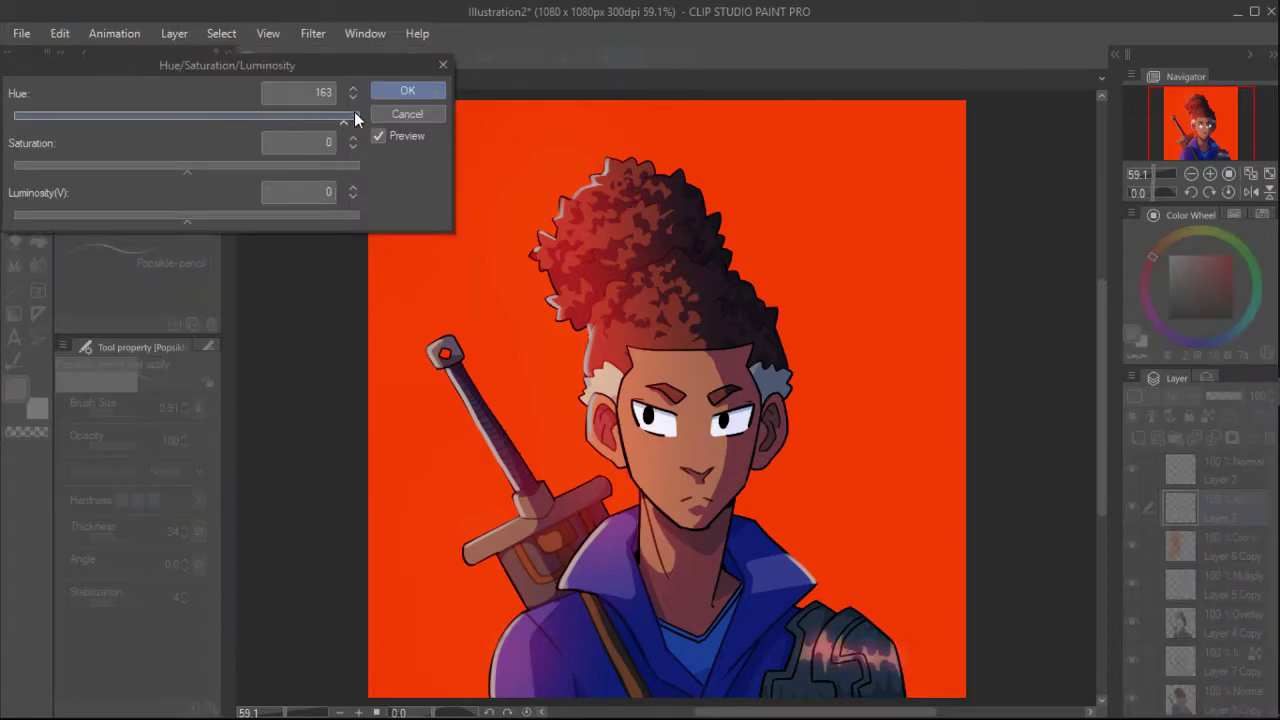
pyautogui.moveTo(101, 117); pyautogui.dragTo(14, 117)
pyautogui.click(247, 171)
pyautogui.moveTo(16, 116); pyautogui.dragTo(97, 117)
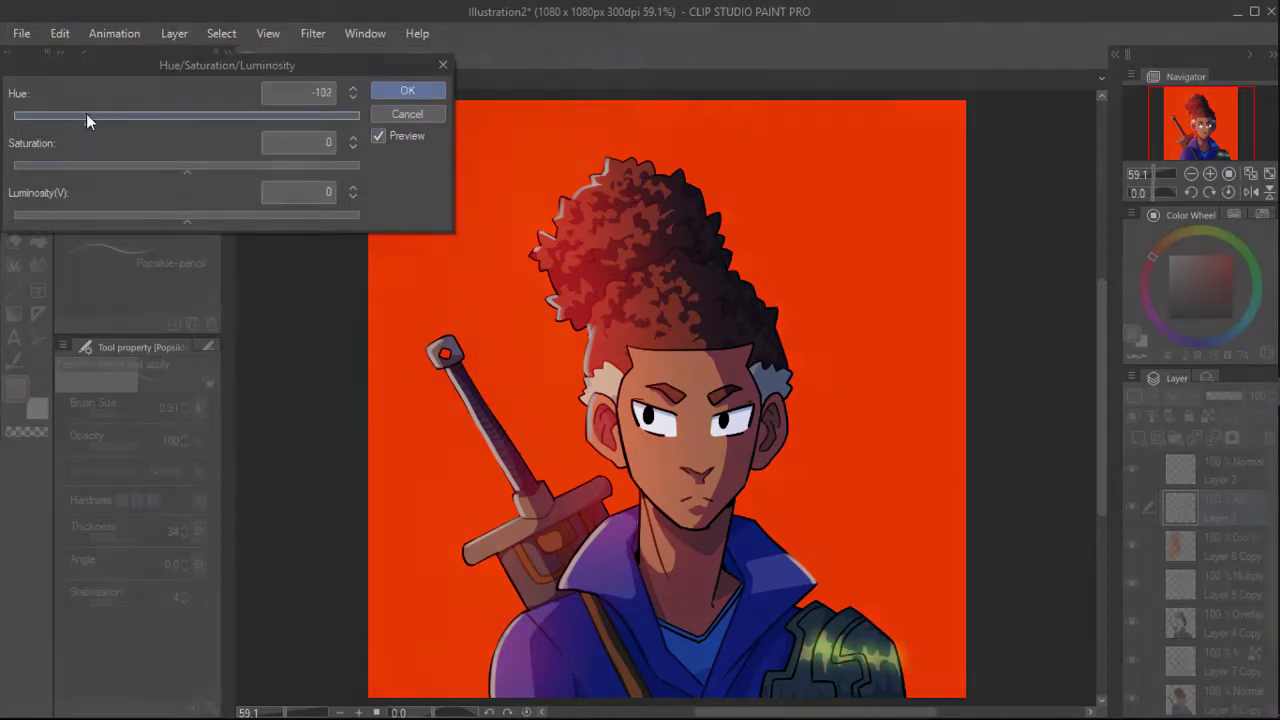